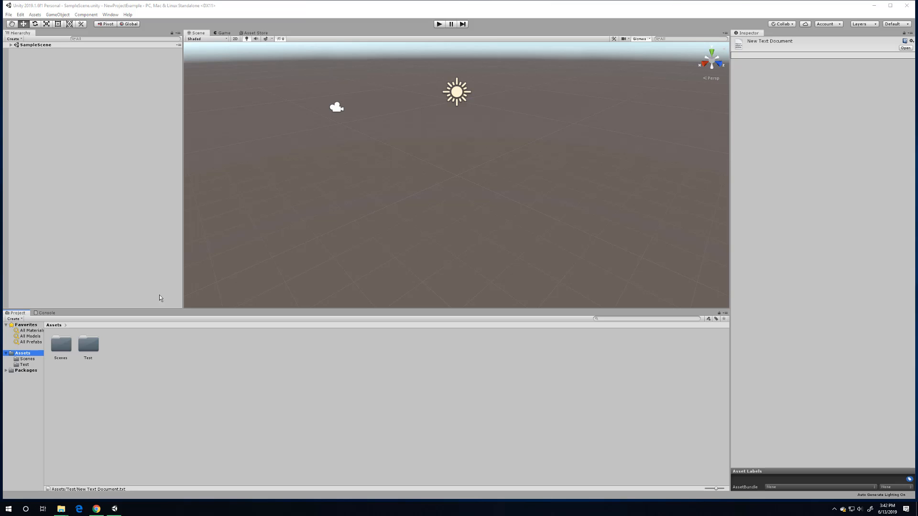
Step: Delete the Test folder from the project's Assets
left_click(84, 354)
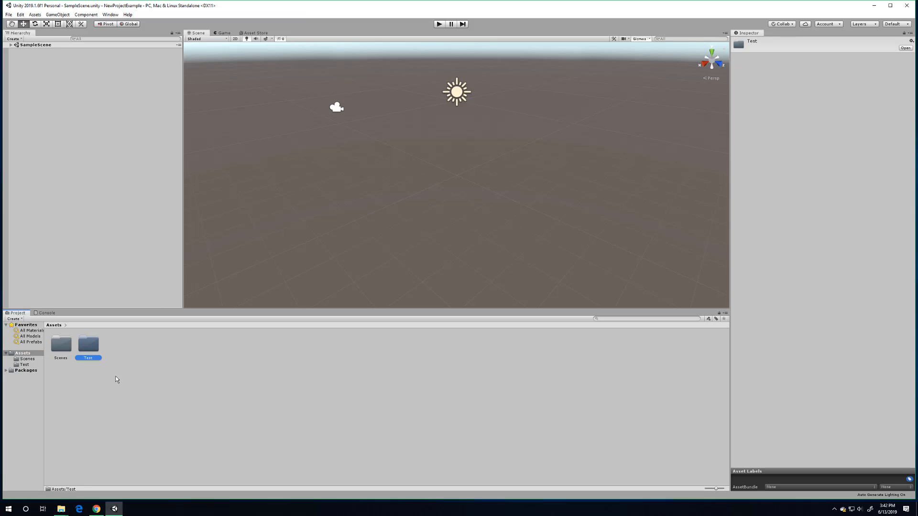
key("Delete")
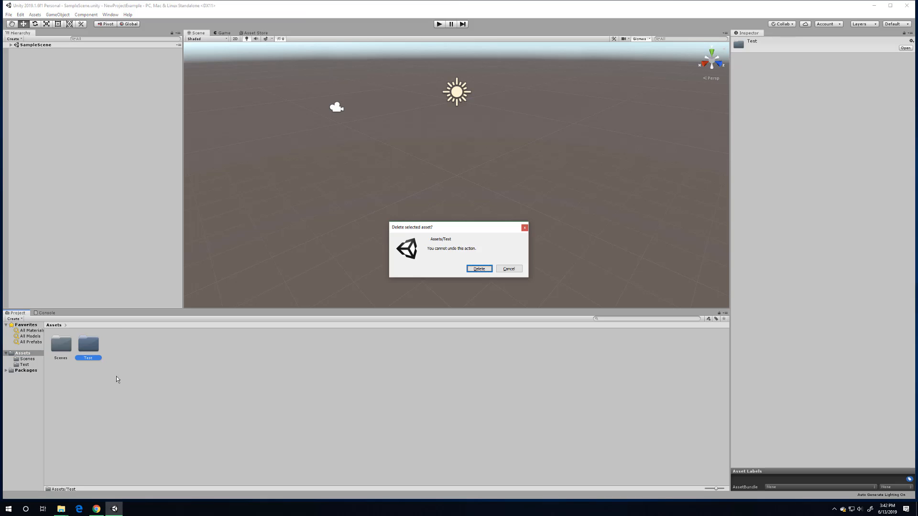
left_click(479, 269)
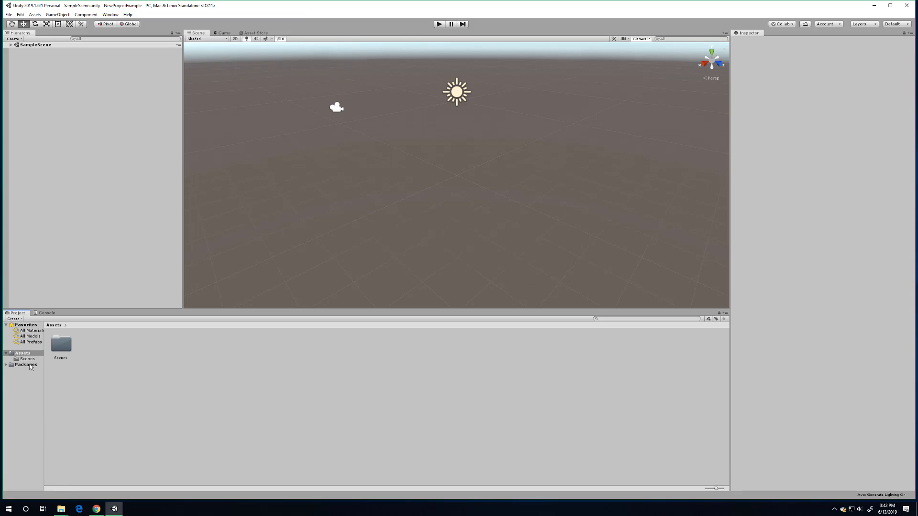
Step: Open the Scenes folder in Assets and select the SampleScene asset
double_click(62, 348)
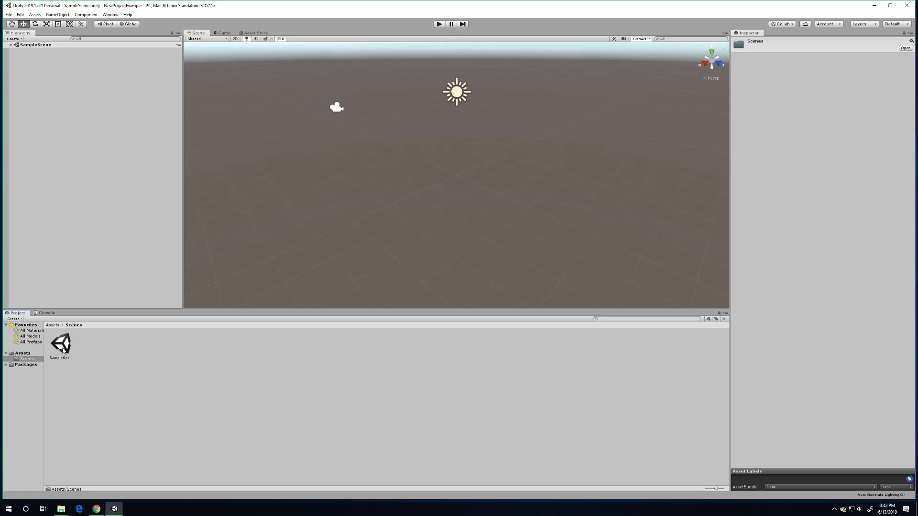
left_click(63, 342)
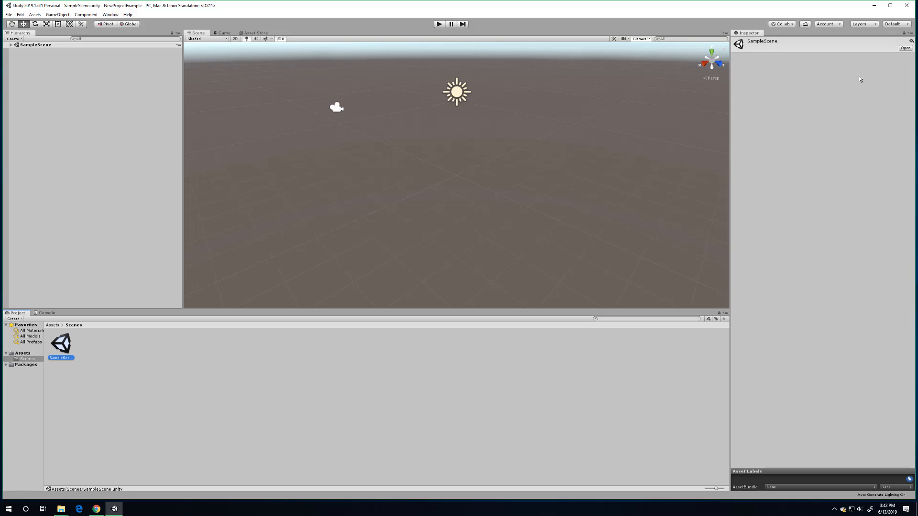
Step: Apply the Default layout to the editor windows
left_click(894, 26)
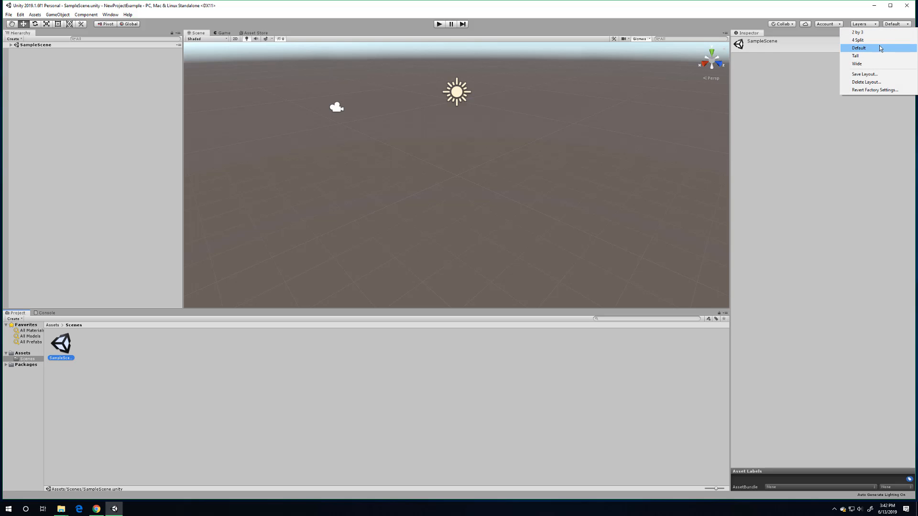
left_click(900, 26)
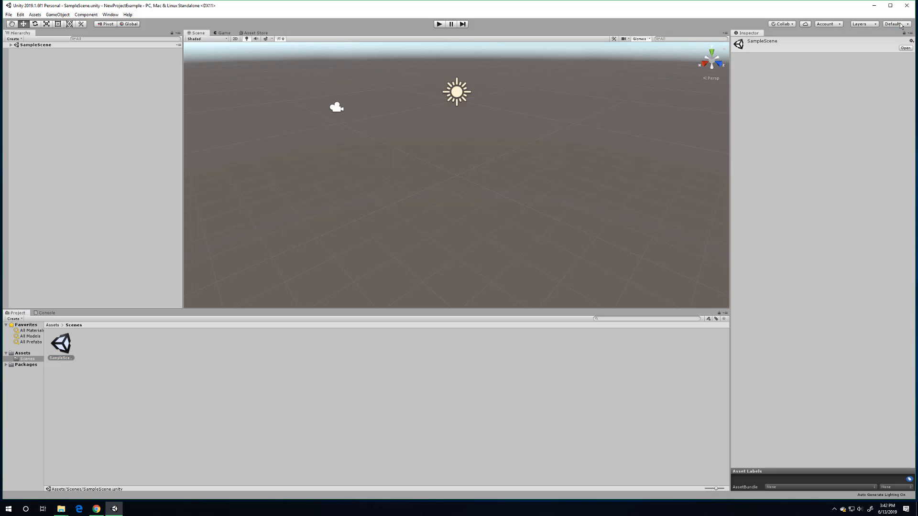
left_click(904, 26)
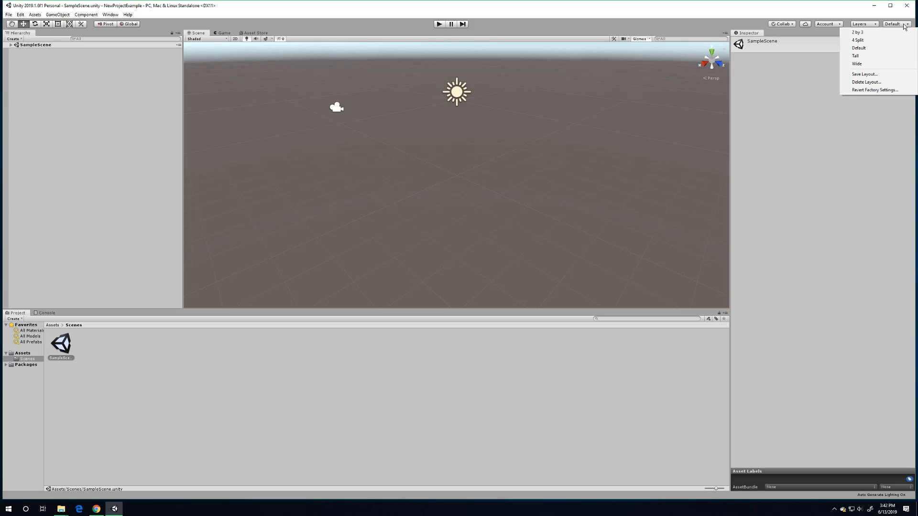
left_click(867, 50)
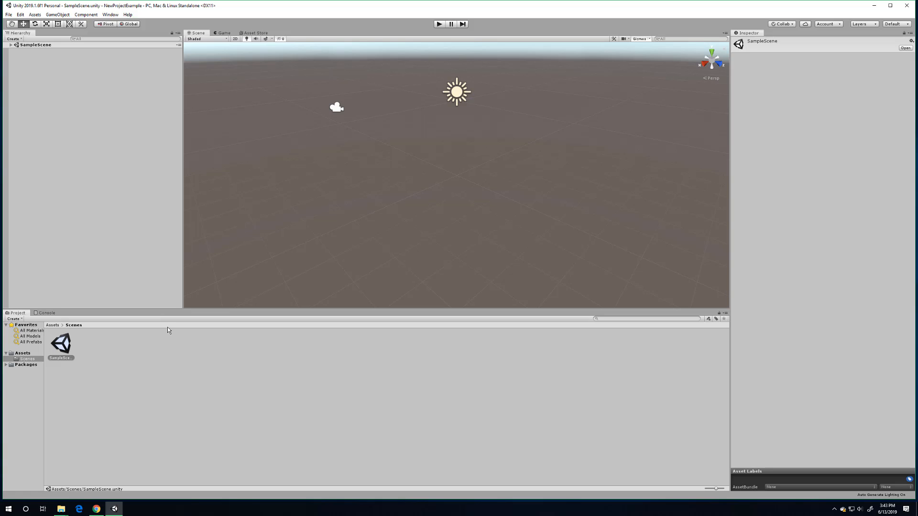
Step: Open SampleScene from the Scenes folder and look over its 3D space
double_click(64, 347)
right_click_drag(398, 140, 424, 105)
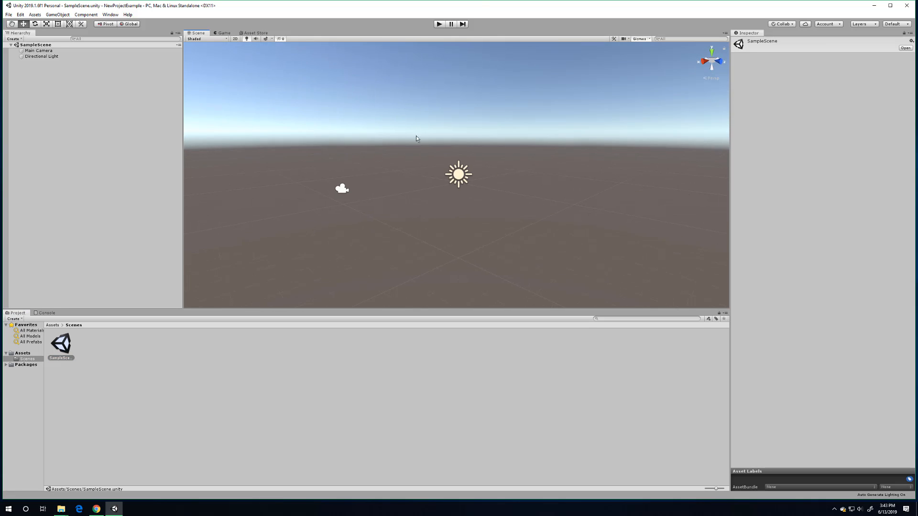
right_click_drag(411, 146, 397, 160)
right_click_drag(357, 175, 514, 190)
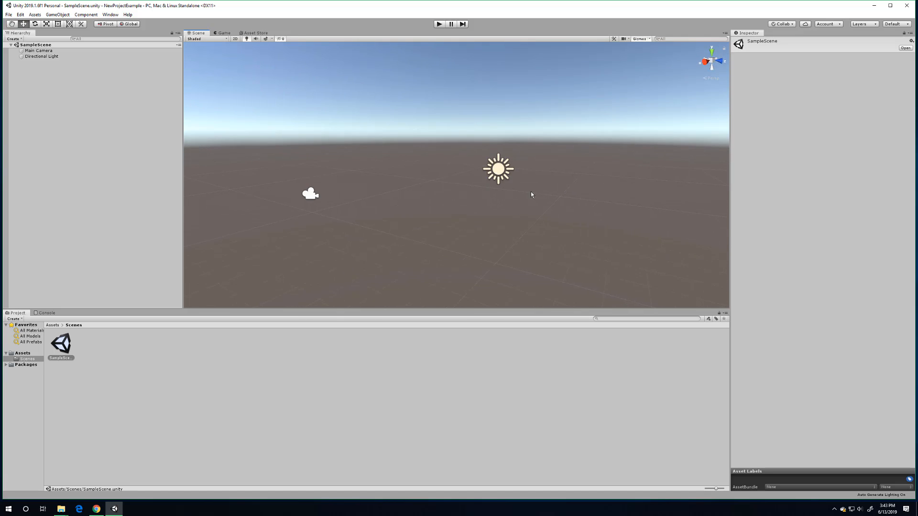
right_click_drag(529, 195, 482, 185)
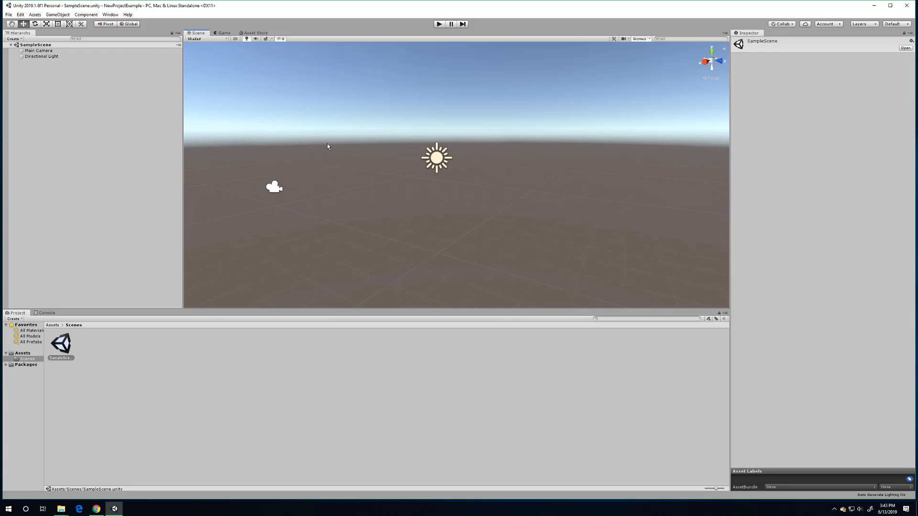
mouse_move(414, 182)
right_mouse_down()
mouse_move(399, 203)
mouse_move(474, 201)
mouse_move(409, 180)
right_mouse_up()
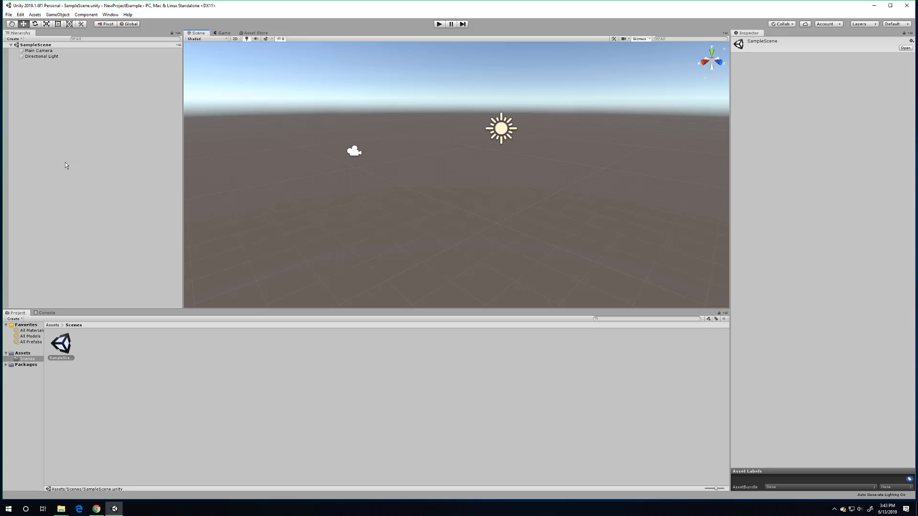
Step: Select the SampleScene root, the Main Camera and the Directional Light in turn to examine their properties
left_click(29, 45)
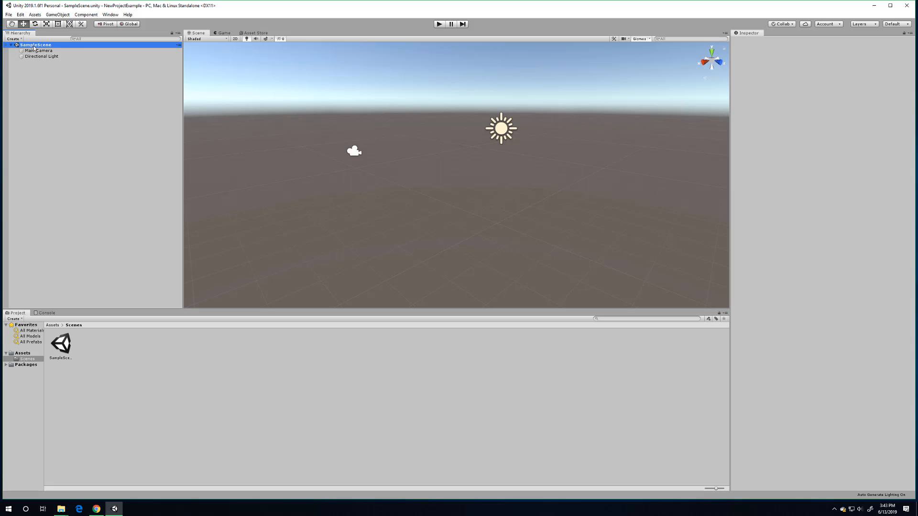
left_click(38, 51)
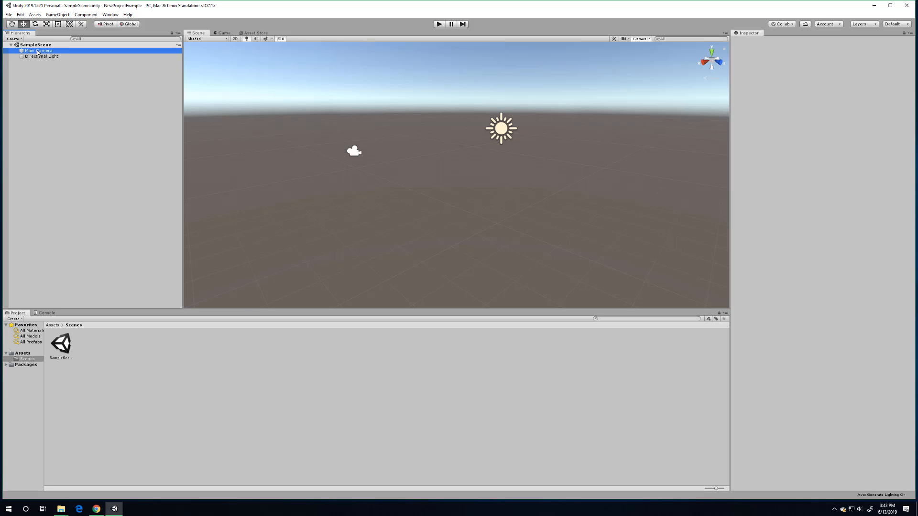
left_click(40, 56)
left_click(40, 51)
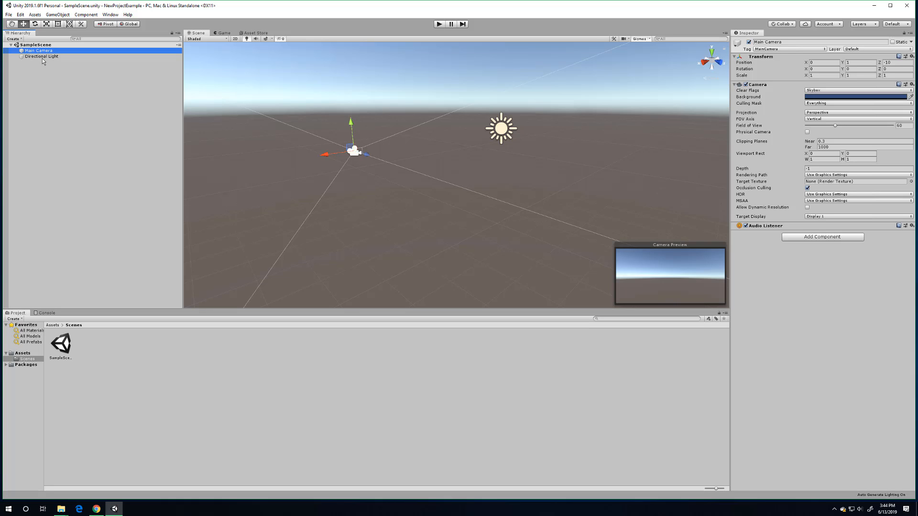
left_click(53, 44)
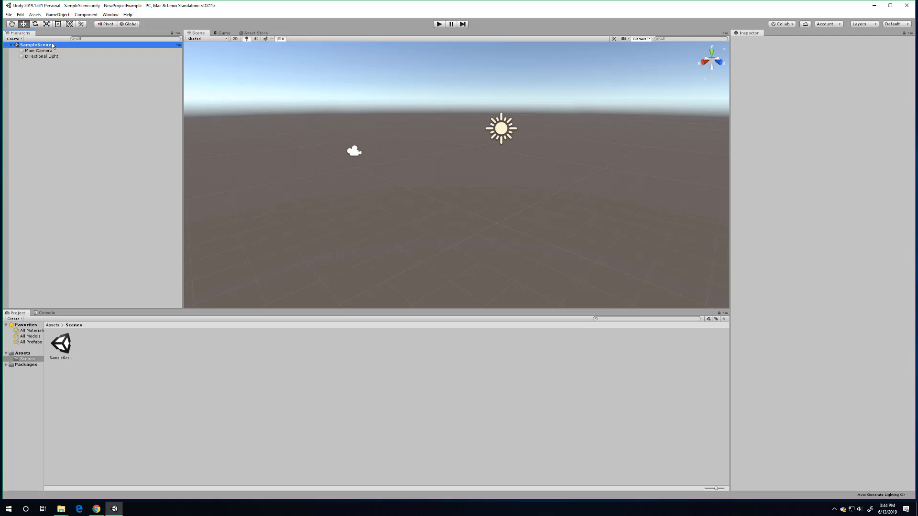
left_click(49, 52)
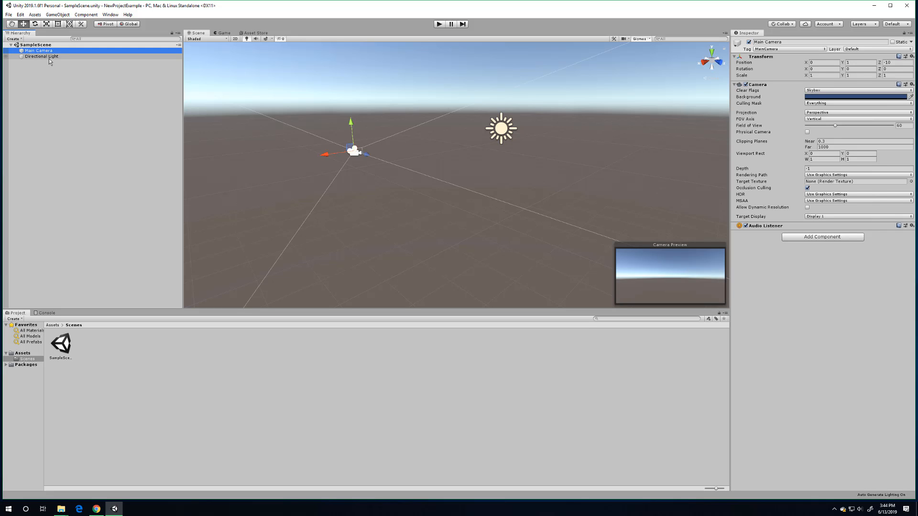
left_click(49, 56)
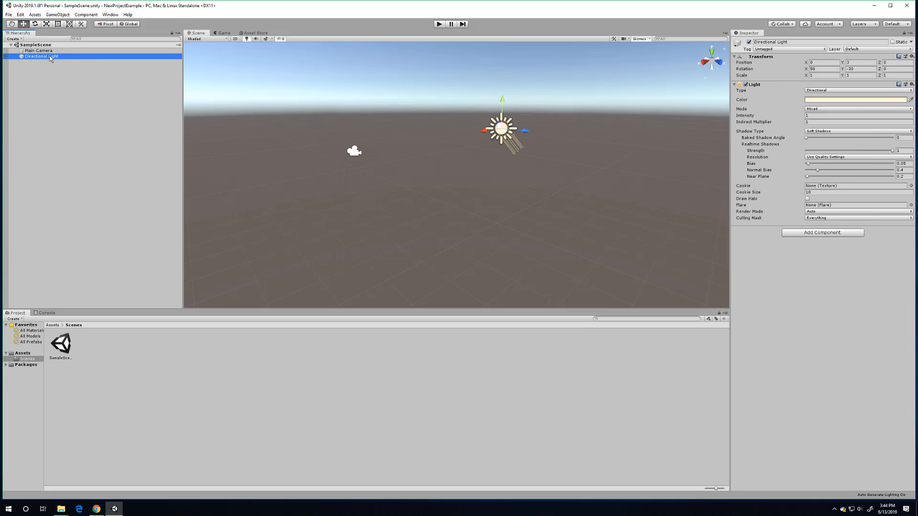
Step: Frame the Directional Light in the Scene view
left_click(41, 51)
left_click(41, 55)
key("f")
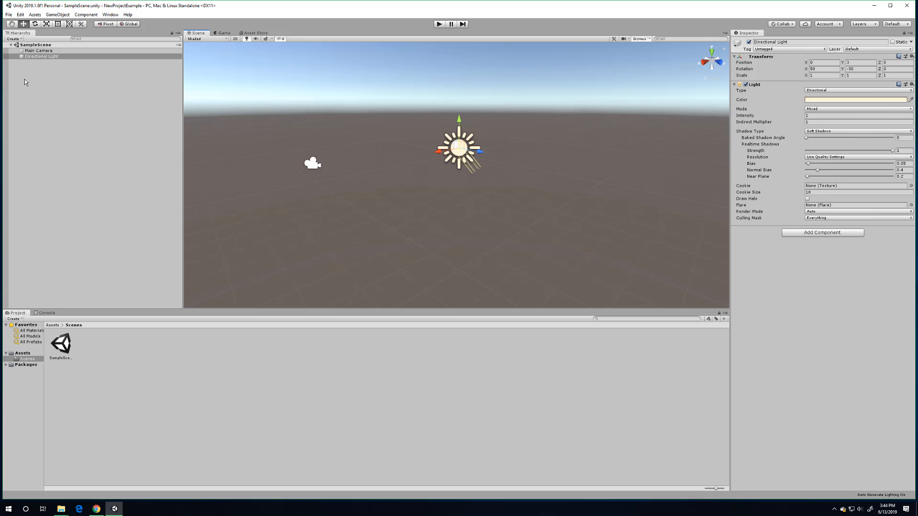
Step: Compare the Directional Light with the Main Camera, and frame the Main Camera in the Scene view
left_click(34, 57)
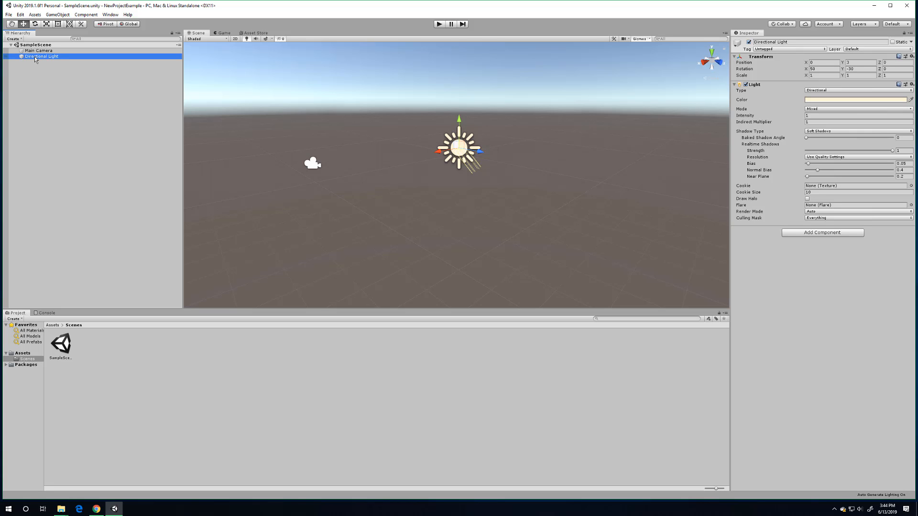
left_click(36, 51)
left_click(35, 56)
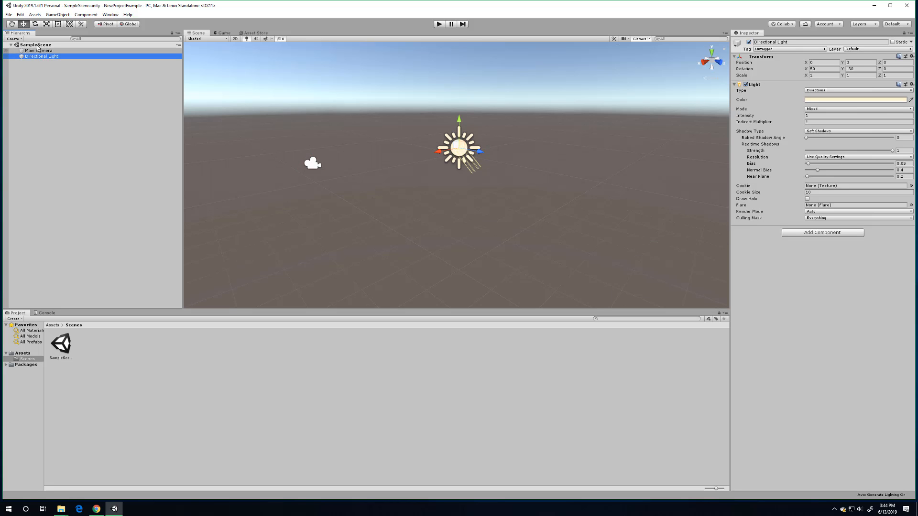
left_click(34, 51)
left_click(38, 56)
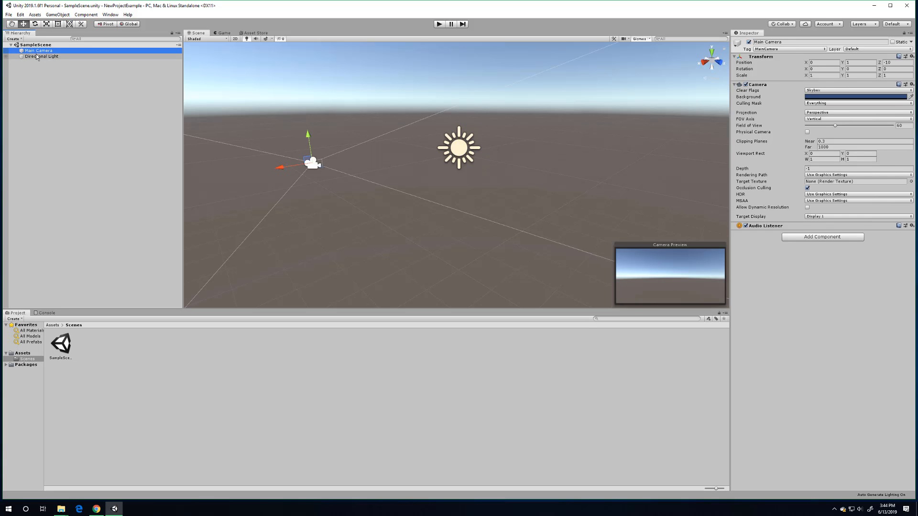
left_click(34, 50)
key("f")
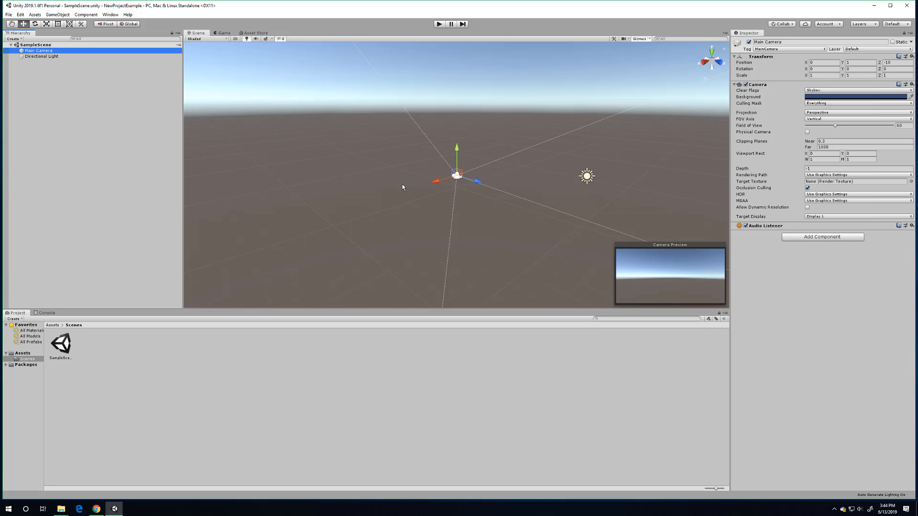
Step: Look away from the objects, bring the Main Camera back into focus, and focus on the Directional Light
right_click_drag(402, 205, 225, 177)
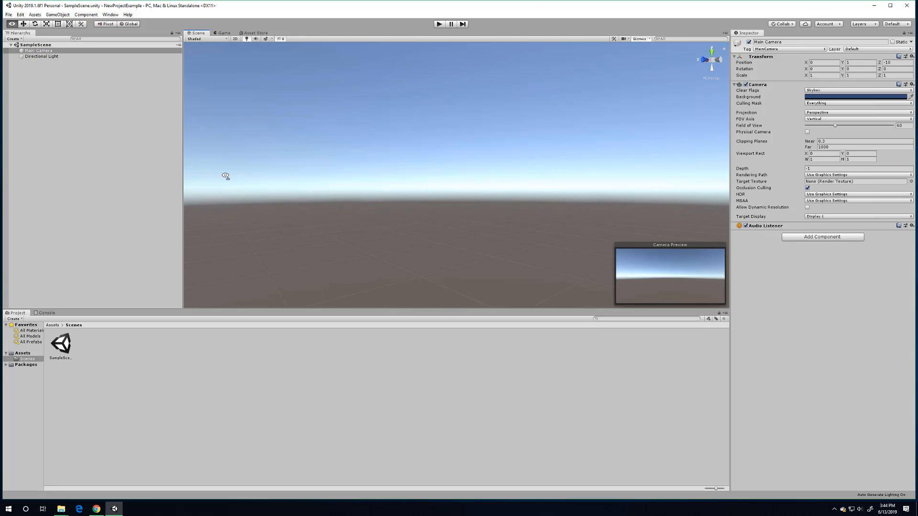
right_click_drag(273, 207, 375, 191)
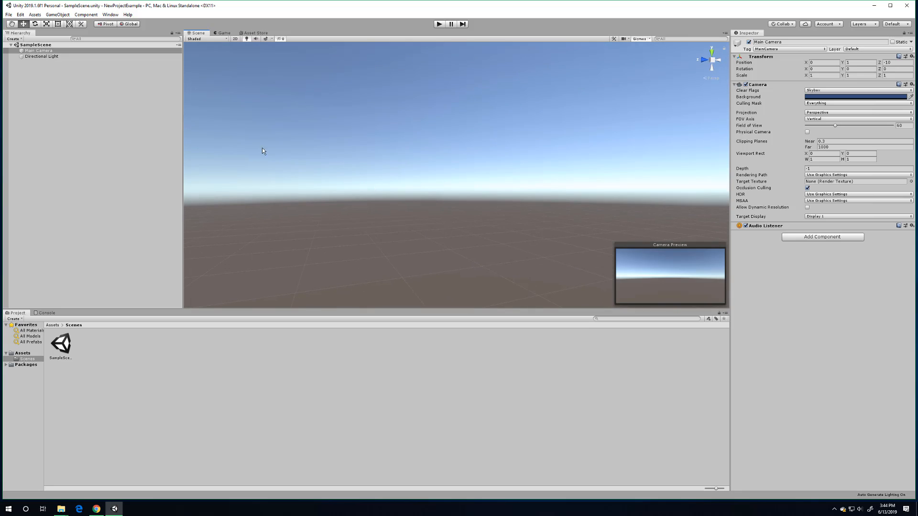
left_click(38, 51)
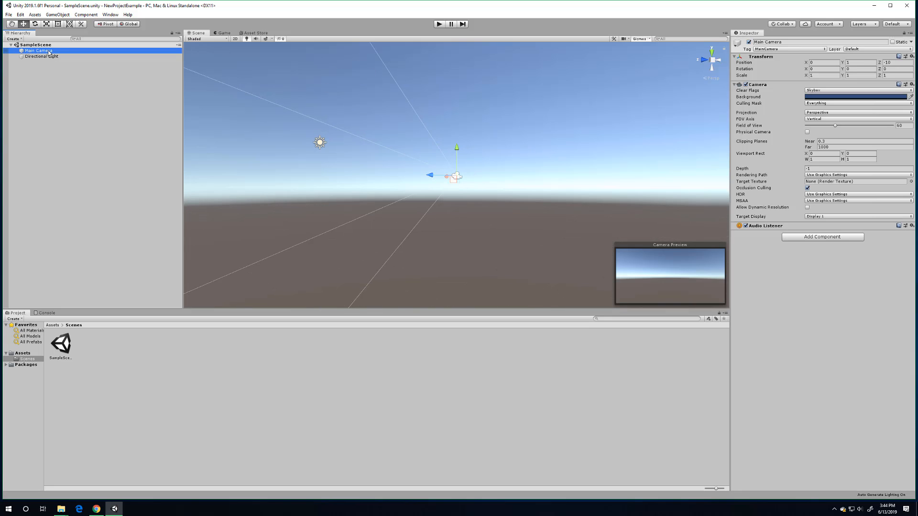
left_click(46, 57)
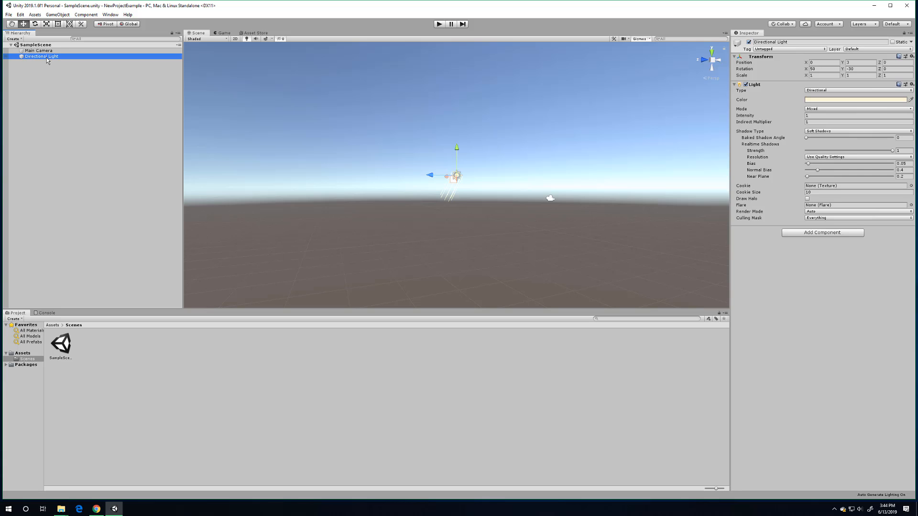
Step: Reselect the Main Camera and centre the Scene view on it from another angle
left_click(46, 51)
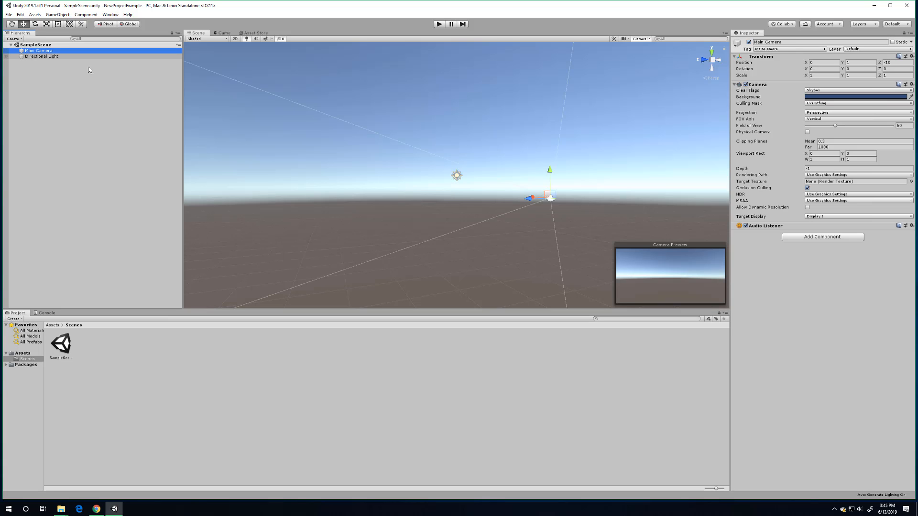
right_click_drag(436, 159, 299, 140)
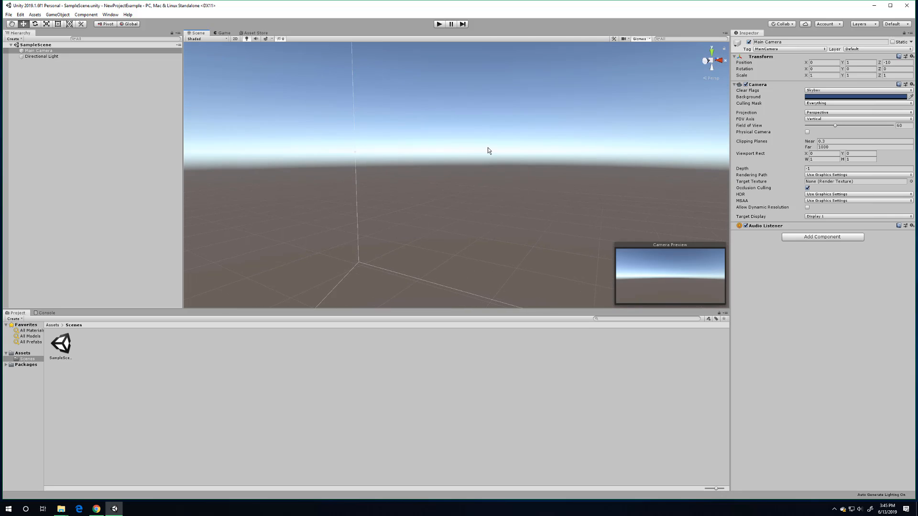
key("f")
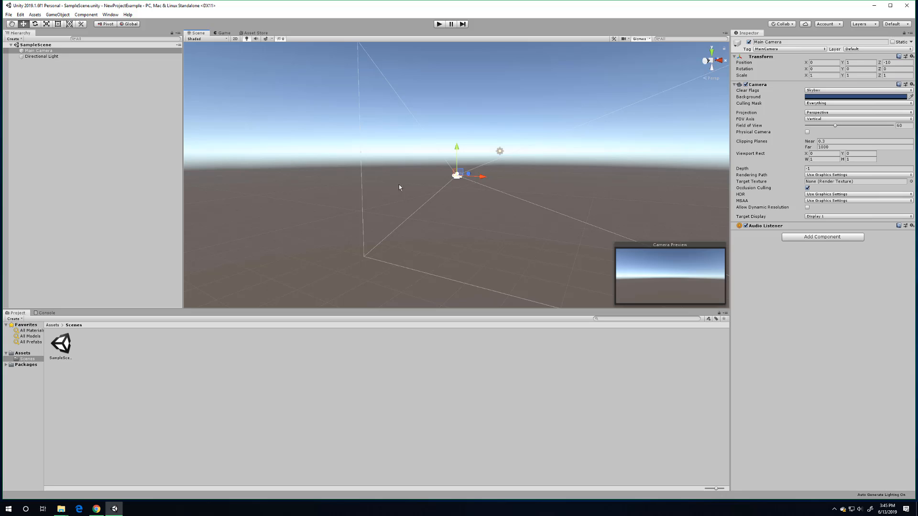
Step: Switch between the Main Camera and the Directional Light to examine the components attached to each
left_click(48, 57)
left_click(46, 51)
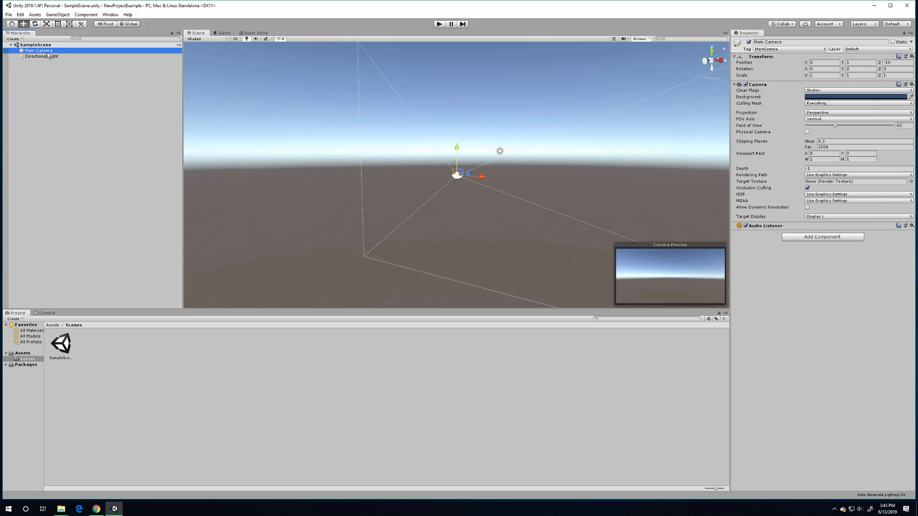
left_click(47, 56)
left_click(47, 51)
left_click(45, 52)
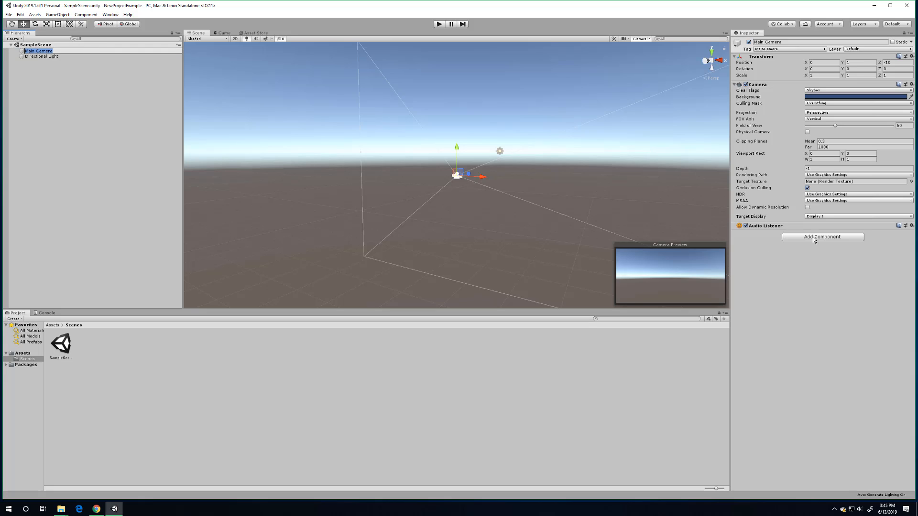
left_click(825, 337)
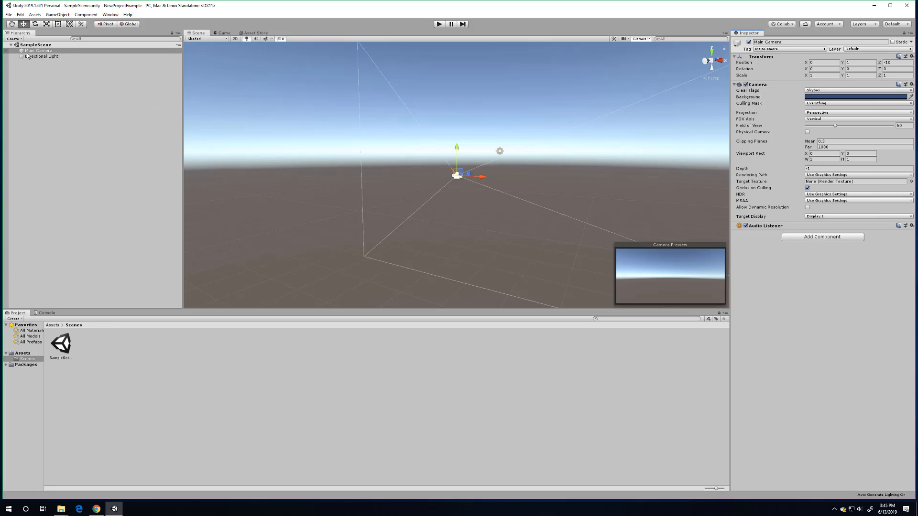
left_click(96, 56)
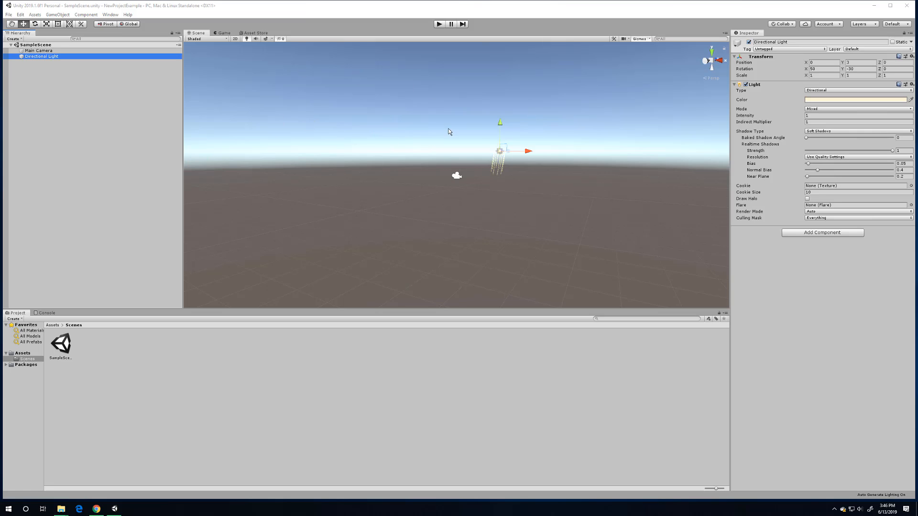
Step: Add a 3D cube to SampleScene
right_click_drag(448, 129, 437, 143)
middle_click_drag(436, 143, 393, 213)
right_click_drag(462, 188, 449, 191)
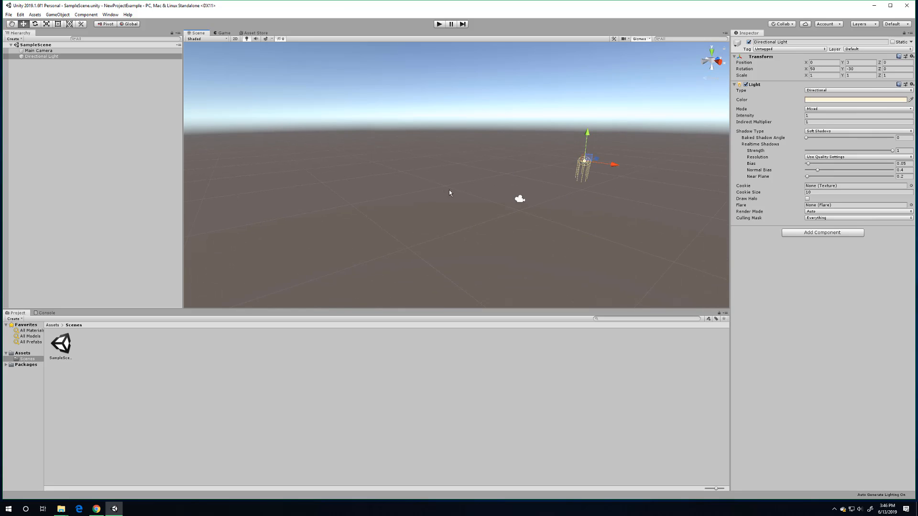
scroll(464, 205, "up", 5)
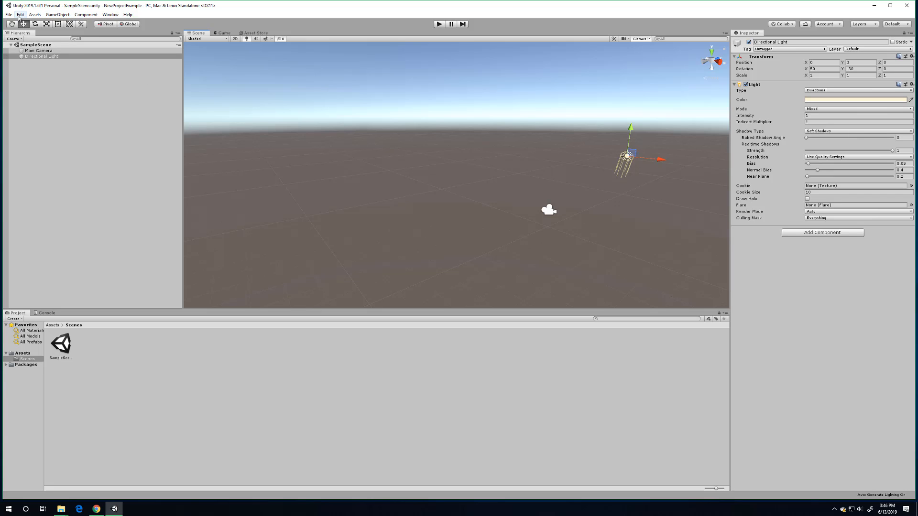
left_click(61, 15)
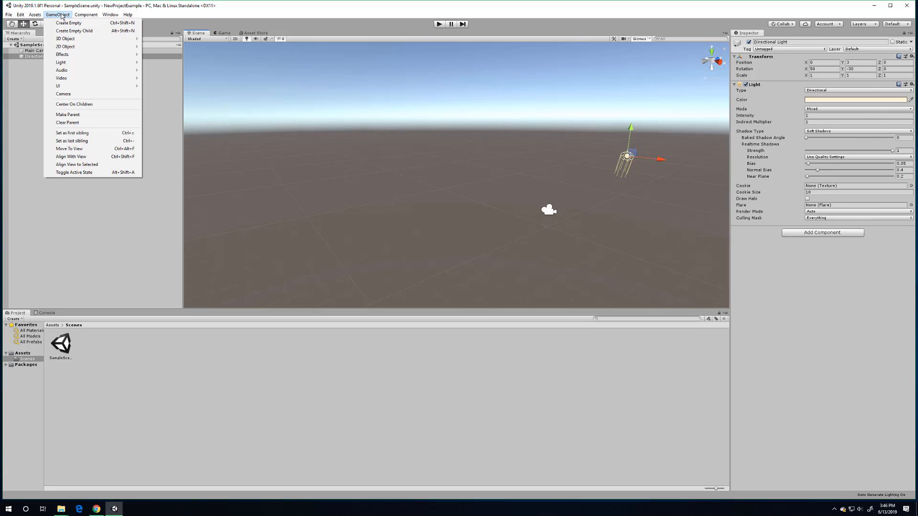
mouse_move(138, 38)
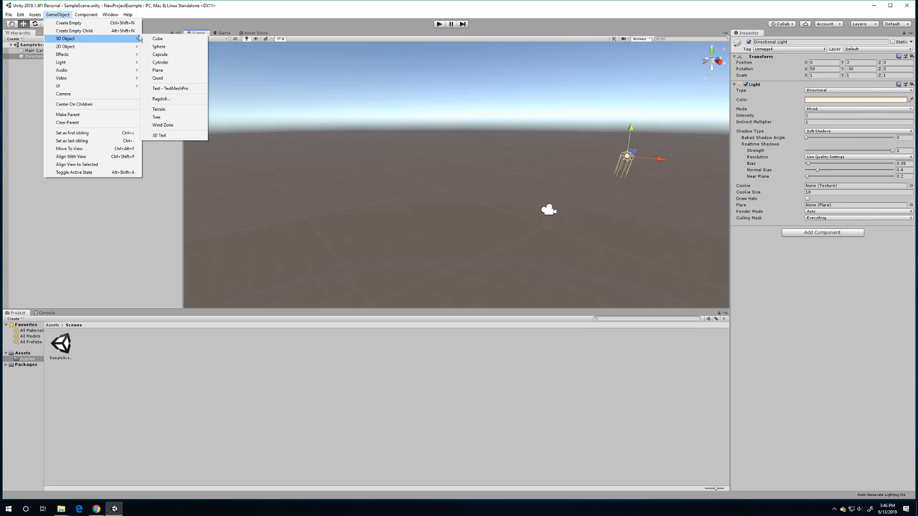
left_click(168, 42)
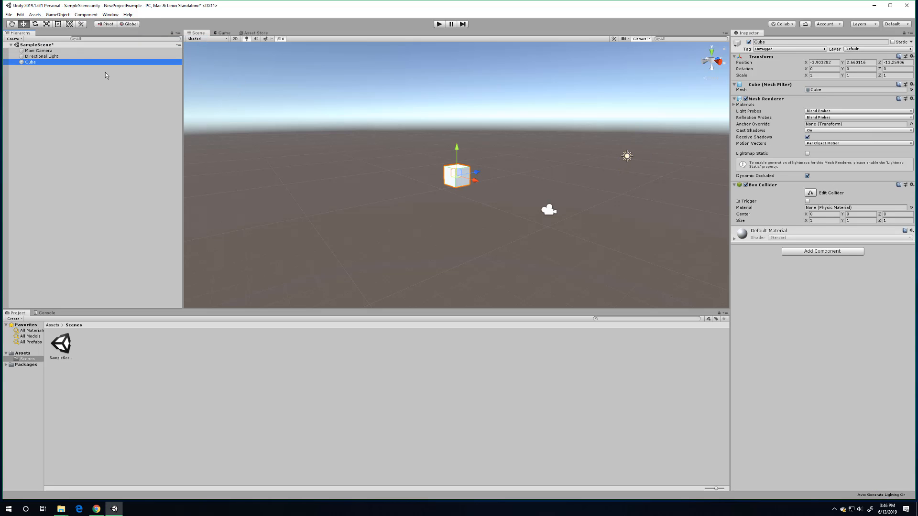
Step: Review the available 3D object types without adding another, and clear the cube's selection
left_click(57, 14)
mouse_move(72, 39)
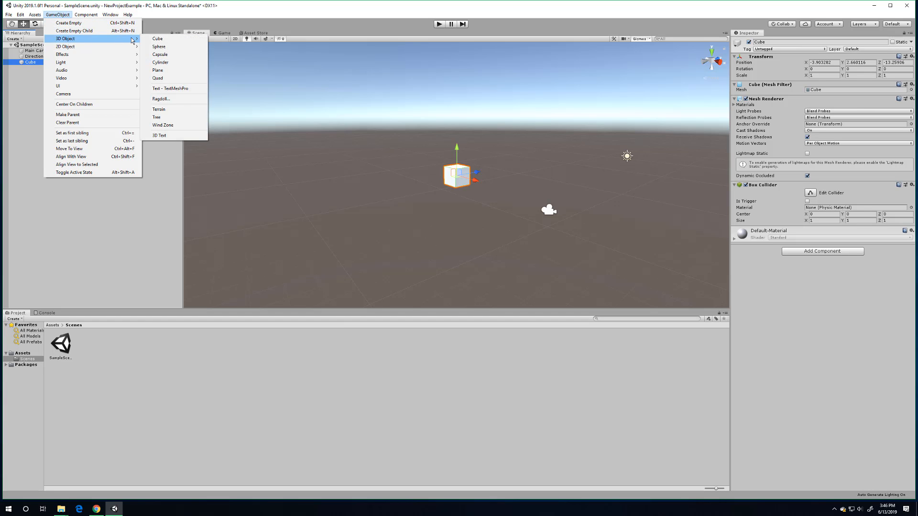
left_click(452, 202)
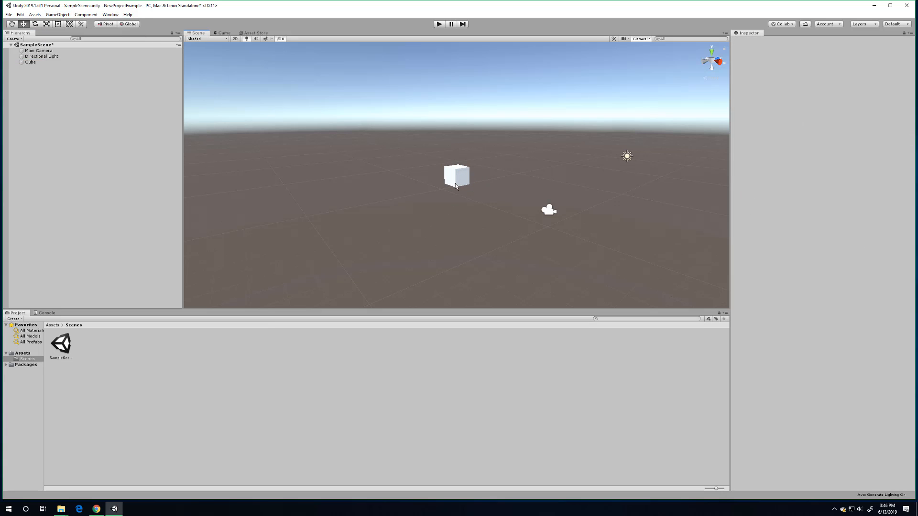
Step: Look around the scene to see where the cube sits relative to the Main Camera and Directional Light
left_click_drag(430, 204, 435, 196, "alt")
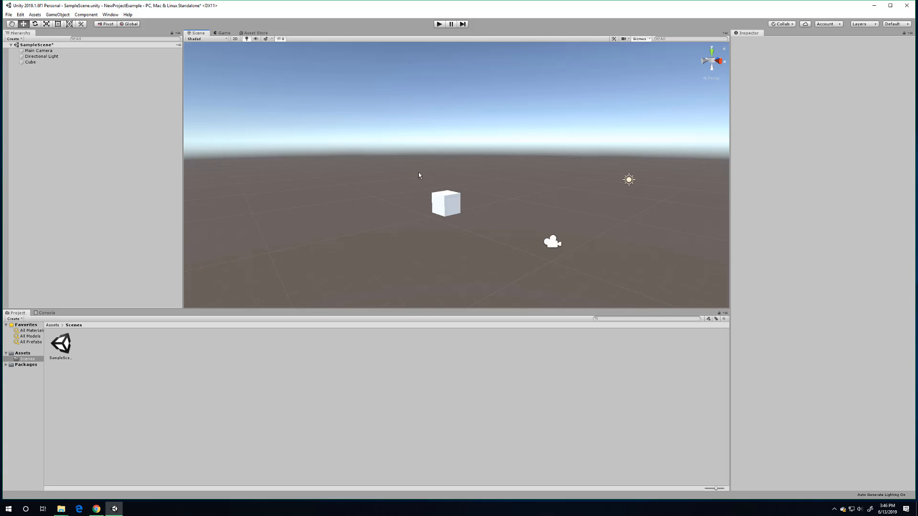
right_click_drag(419, 173, 449, 172)
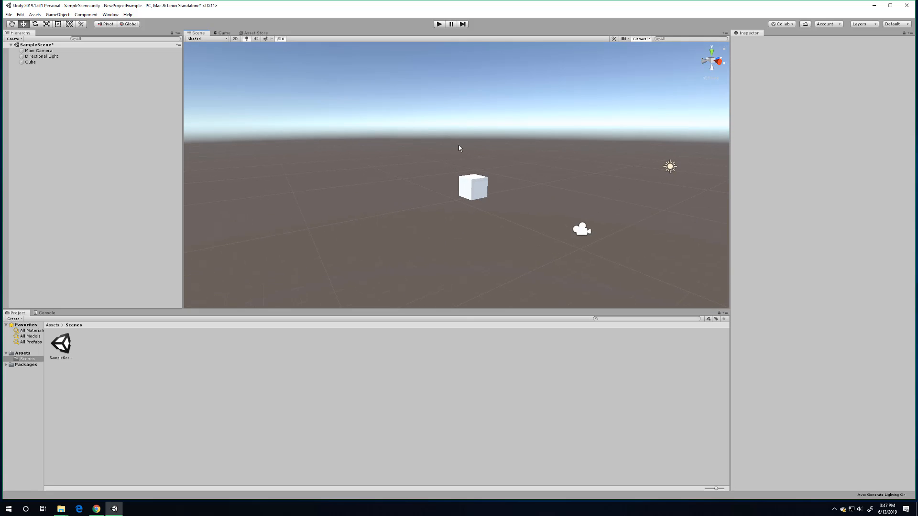
right_click_drag(465, 144, 489, 138)
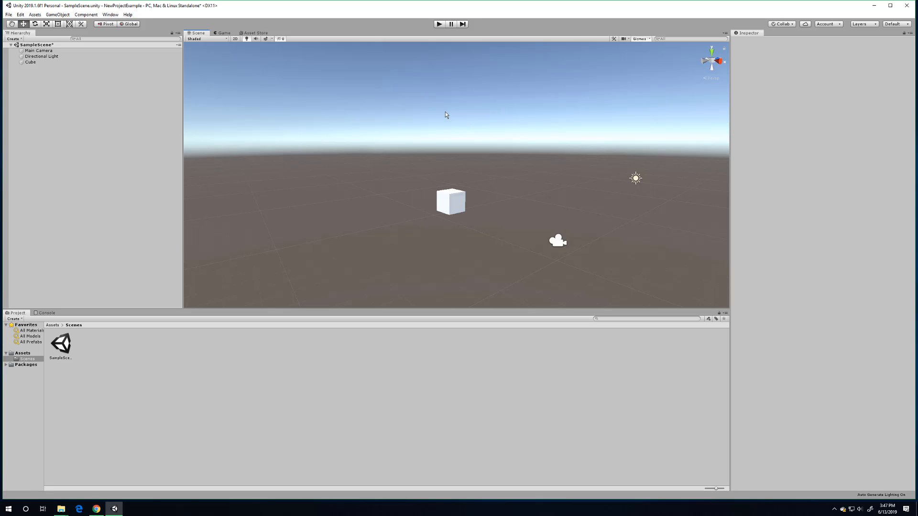
right_click_drag(465, 113, 351, 86)
right_click_drag(437, 125, 567, 184)
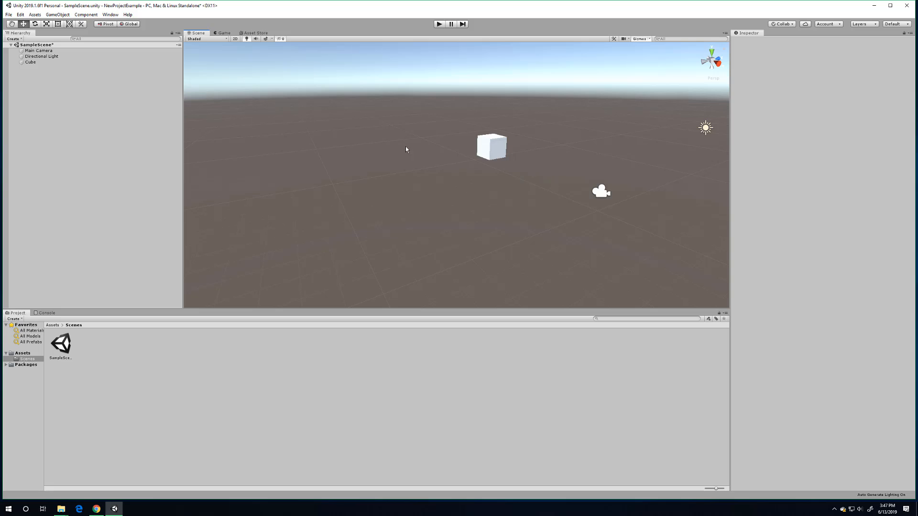
mouse_move(450, 192)
right_mouse_down()
mouse_move(480, 188)
mouse_move(463, 190)
right_mouse_up()
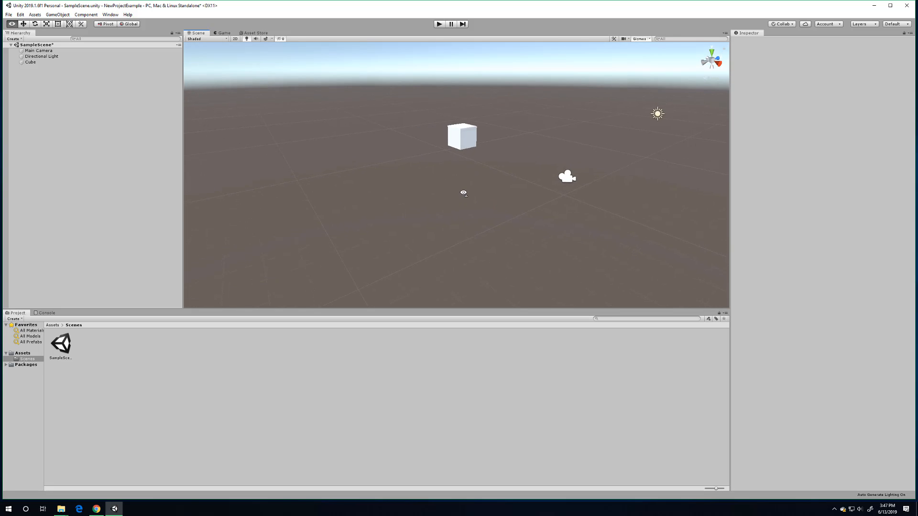
Step: Select the Main Camera and examine its view frustum and camera preview in relation to the cube
left_click(570, 180)
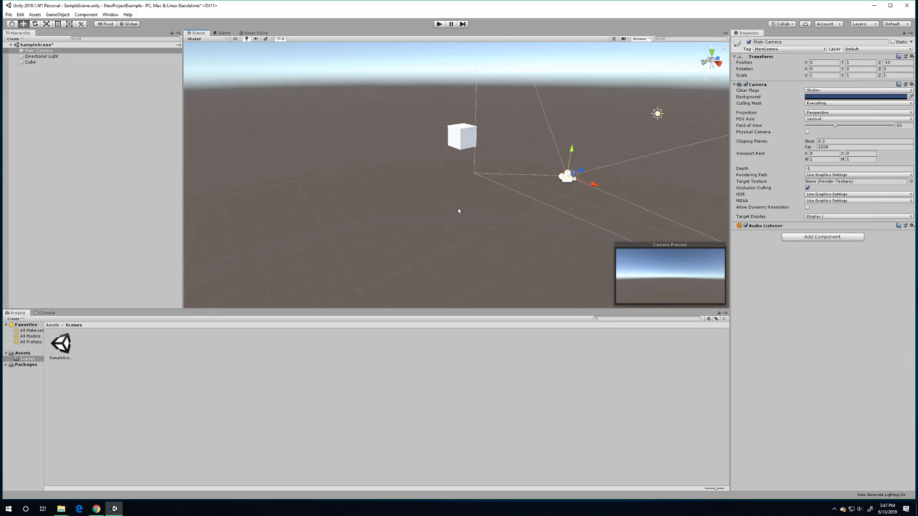
right_click_drag(458, 209, 488, 184)
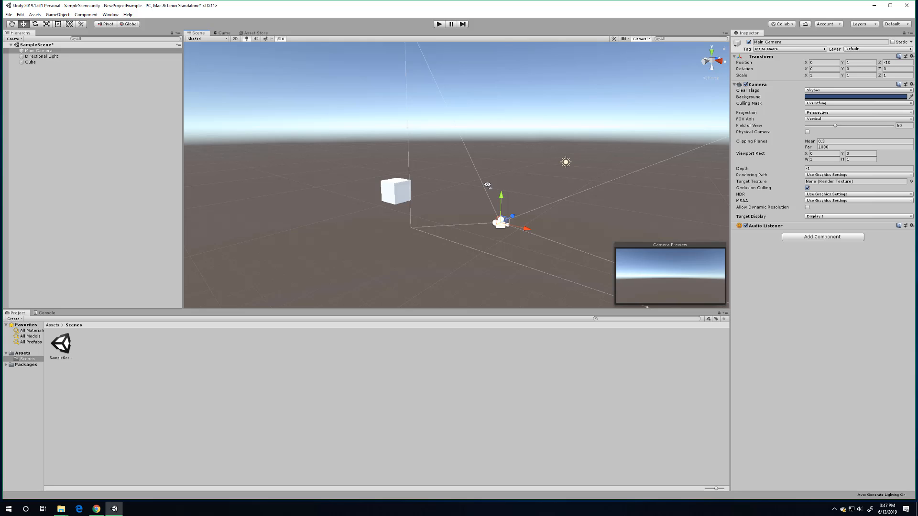
right_click_drag(331, 162, 329, 191)
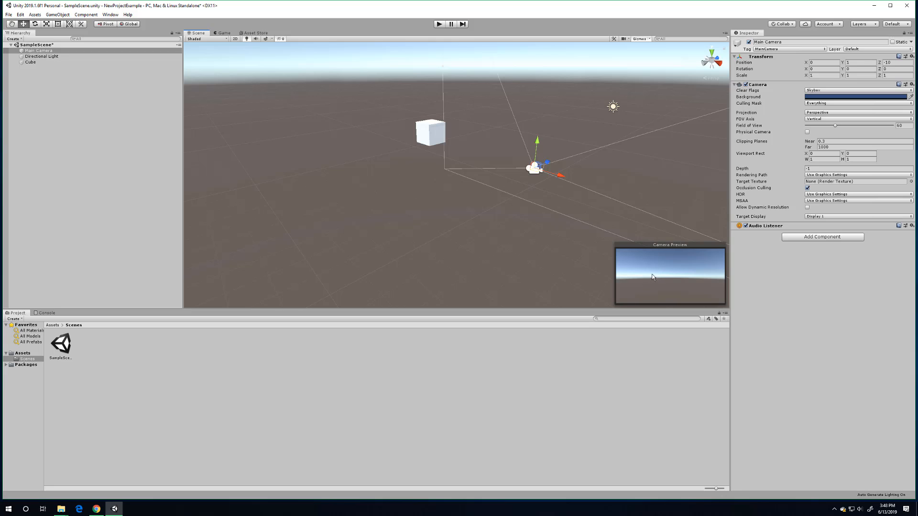
Step: Frame the cube in the Scene view, activate the Move tool, and view the cube with its handles from another side
left_click(32, 65)
double_click(32, 62)
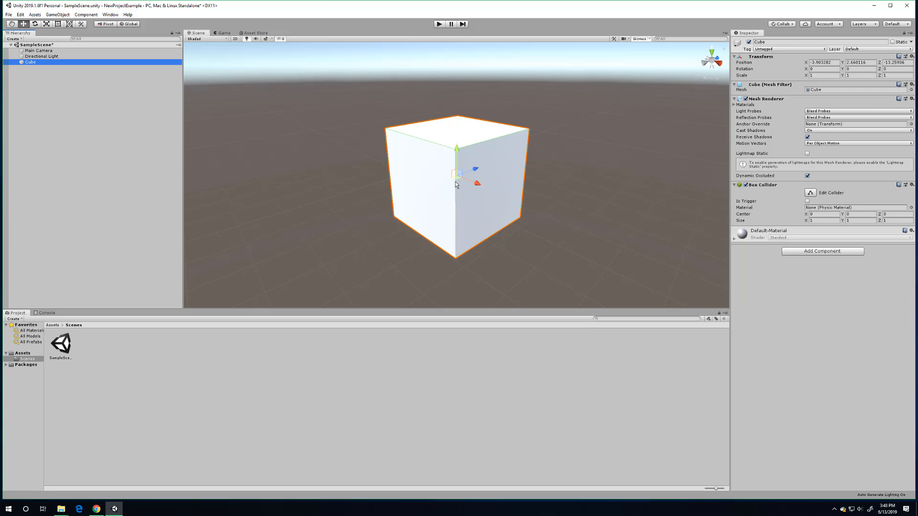
left_click(24, 25)
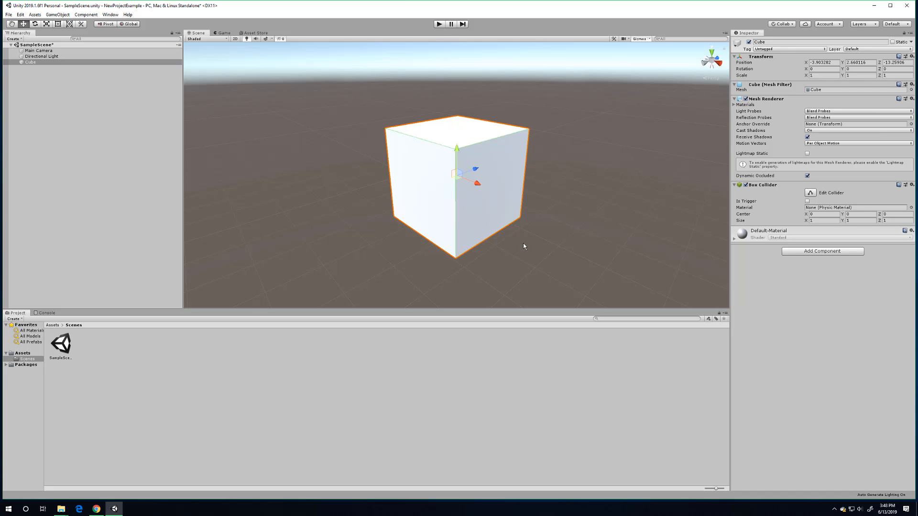
right_click_drag(466, 208, 449, 214)
middle_click_drag(449, 213, 346, 197)
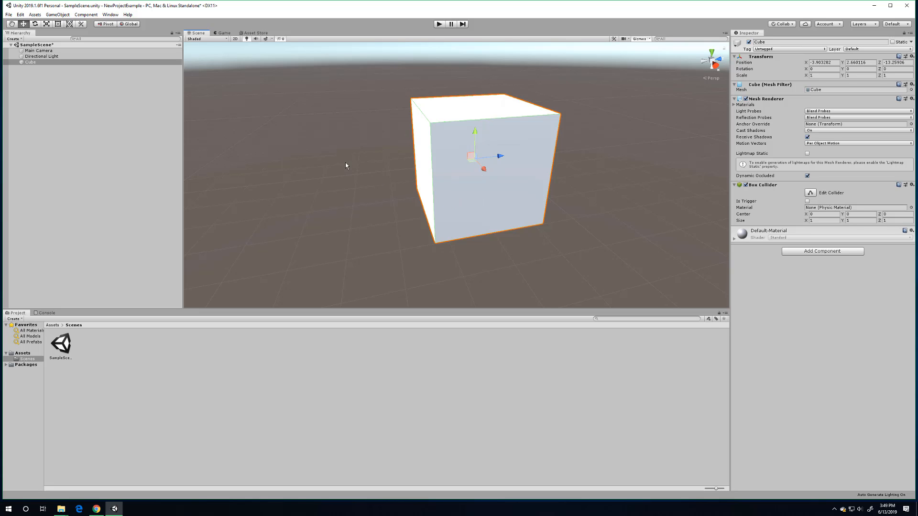
right_click_drag(353, 131, 371, 135)
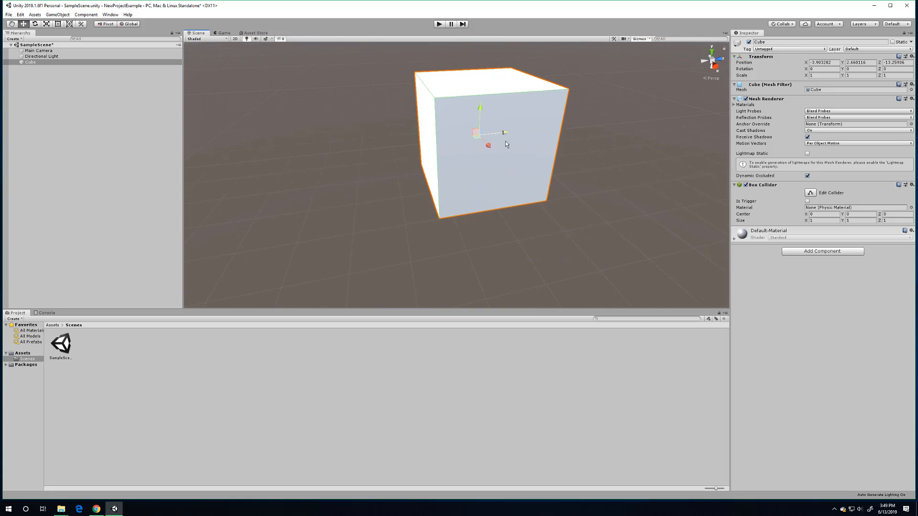
Step: Deselect the cube, select it directly in the Scene view, and clear the selection again
left_click(587, 191)
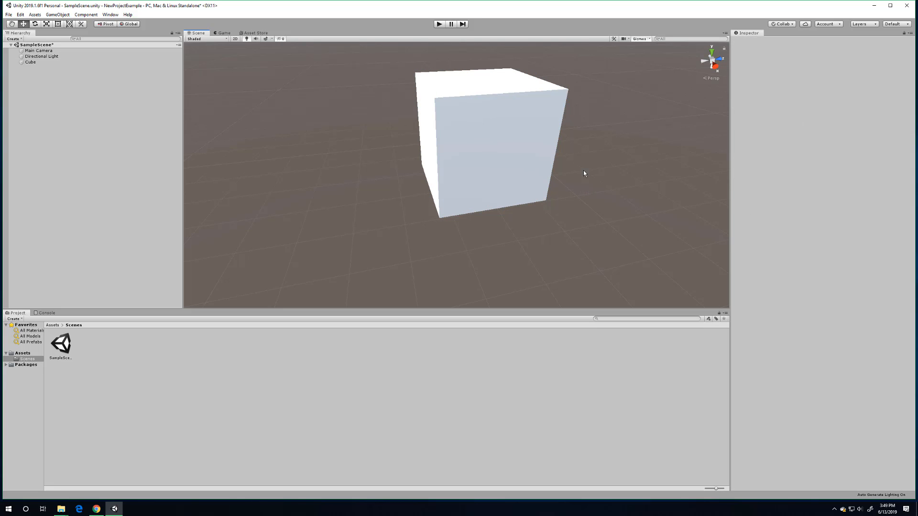
left_click(508, 130)
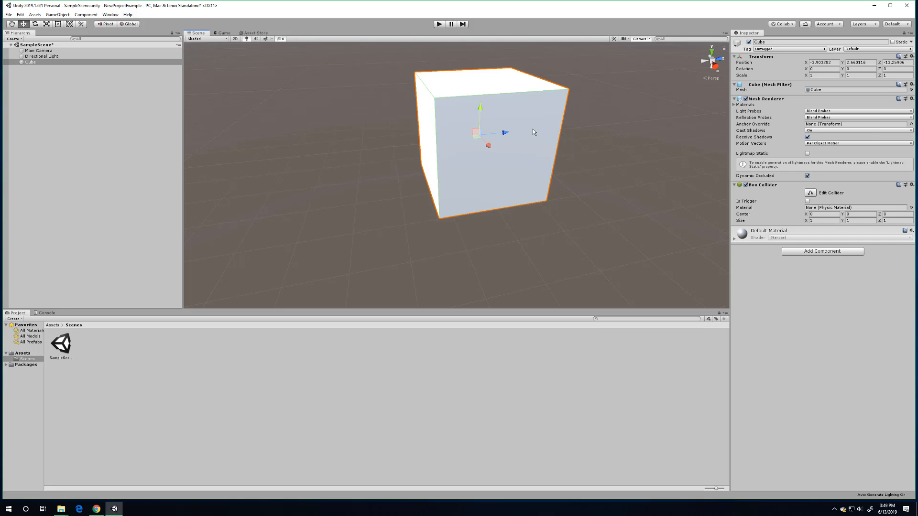
left_click(621, 223)
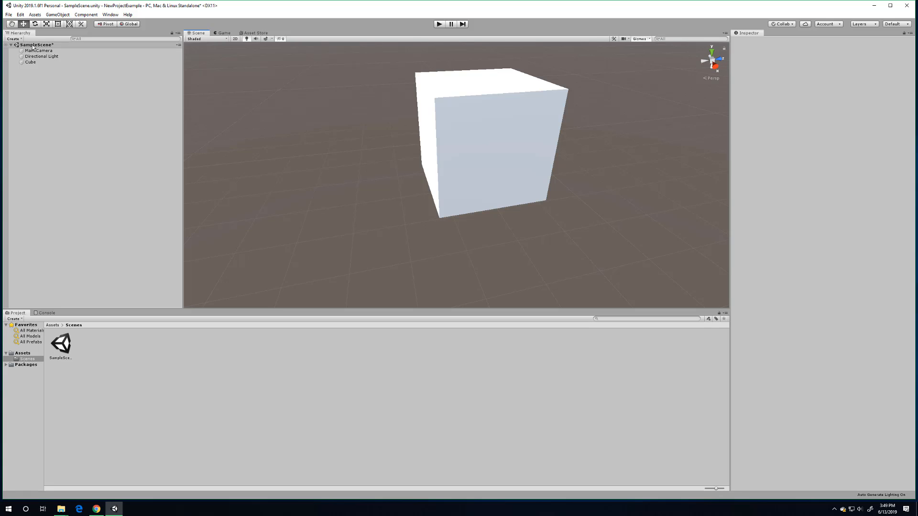
Step: Select the cube from the Hierarchy and move it to about X -4.384, Y 2.934, Z -12.95
left_click(31, 62)
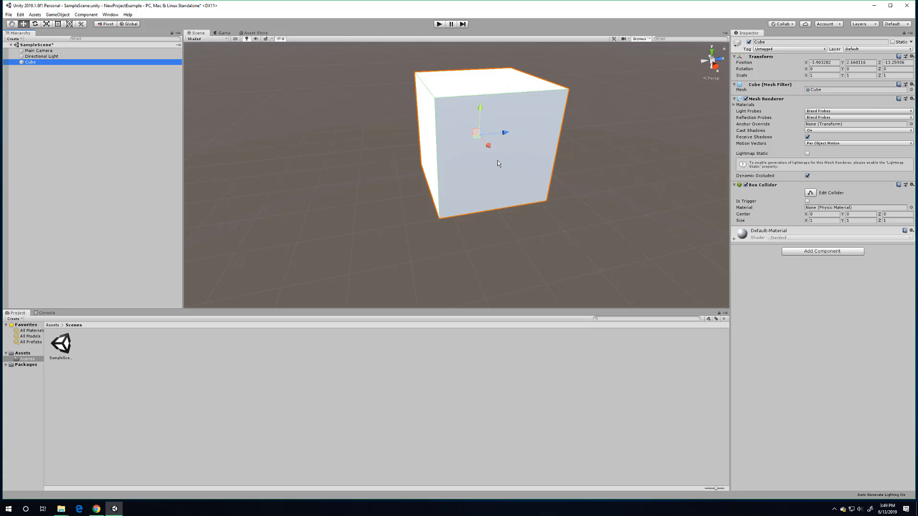
left_click_drag(492, 150, 444, 171)
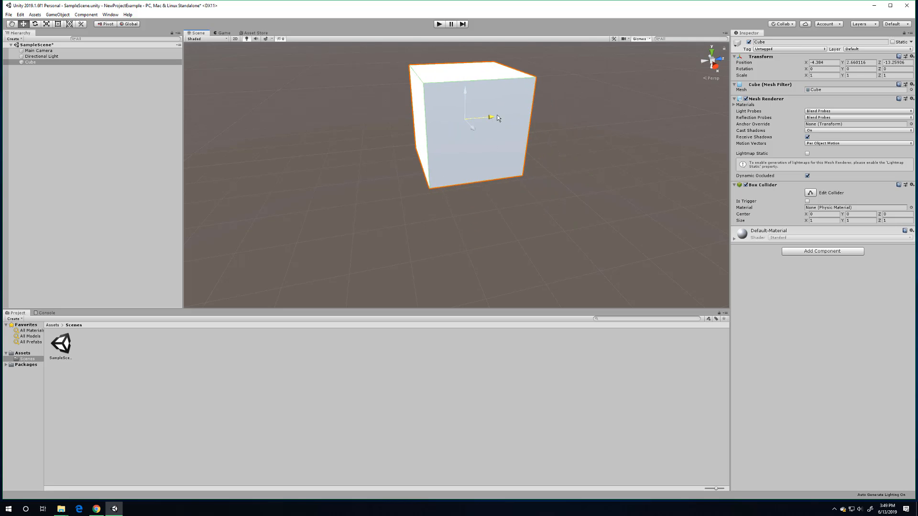
mouse_move(497, 118)
left_mouse_down()
mouse_move(629, 116)
mouse_move(440, 122)
mouse_move(496, 137)
mouse_move(660, 110)
mouse_move(362, 151)
mouse_move(522, 144)
mouse_move(493, 78)
mouse_move(490, 32)
mouse_move(497, 119)
mouse_move(495, 83)
mouse_move(481, 120)
left_mouse_up()
Step: Zoom in and out repeatedly to examine how the Scene view magnification changes around the moved cube
scroll(482, 116, "down", 3)
scroll(478, 121, "up", 4)
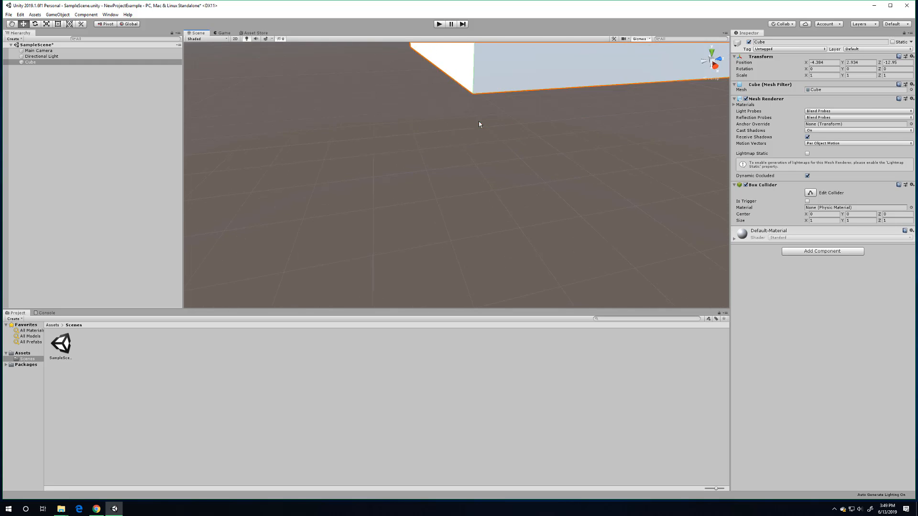
scroll(478, 122, "down", 3)
scroll(478, 145, "up", 4)
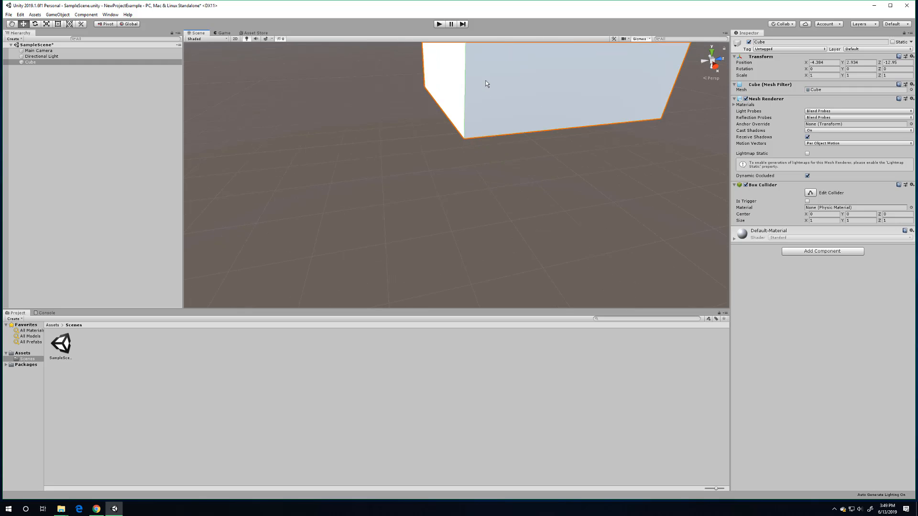
scroll(500, 119, "down", 3)
scroll(499, 160, "up", 5)
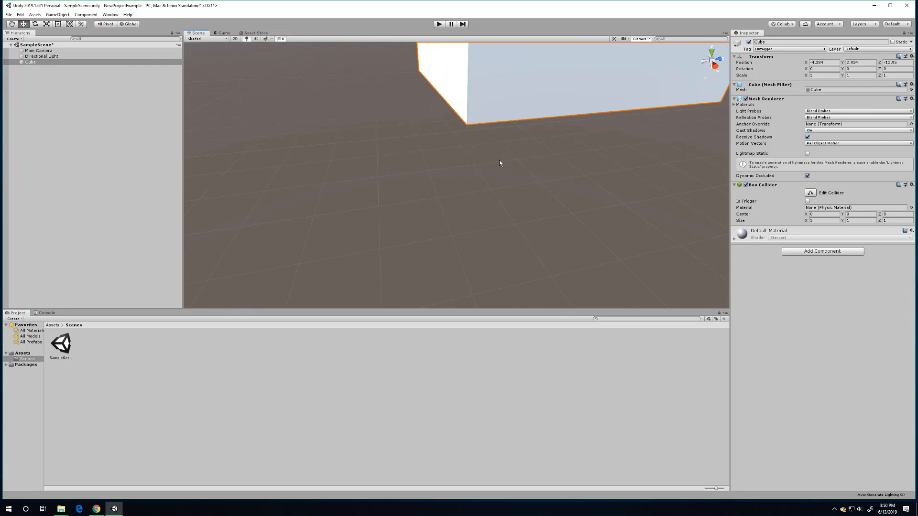
scroll(499, 159, "down", 1)
scroll(505, 154, "up", 4)
scroll(505, 158, "down", 4)
scroll(504, 156, "up", 2)
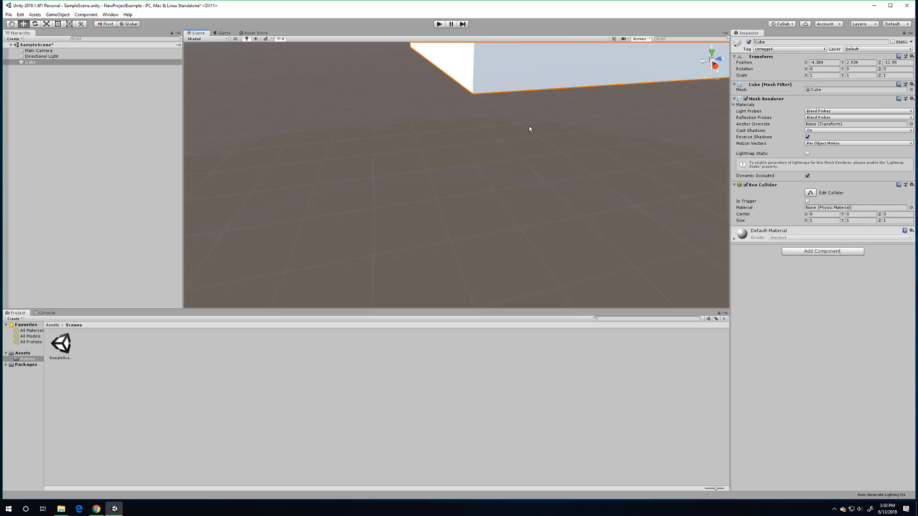
Step: Zoom the Scene view smoothly and pull back until the whole cube fits in sight
right_click_drag(543, 96, 502, 176, "alt")
left_click_drag(502, 177, 457, 329)
right_click_drag(457, 329, 516, 179, "alt")
scroll(526, 168, "down", 10)
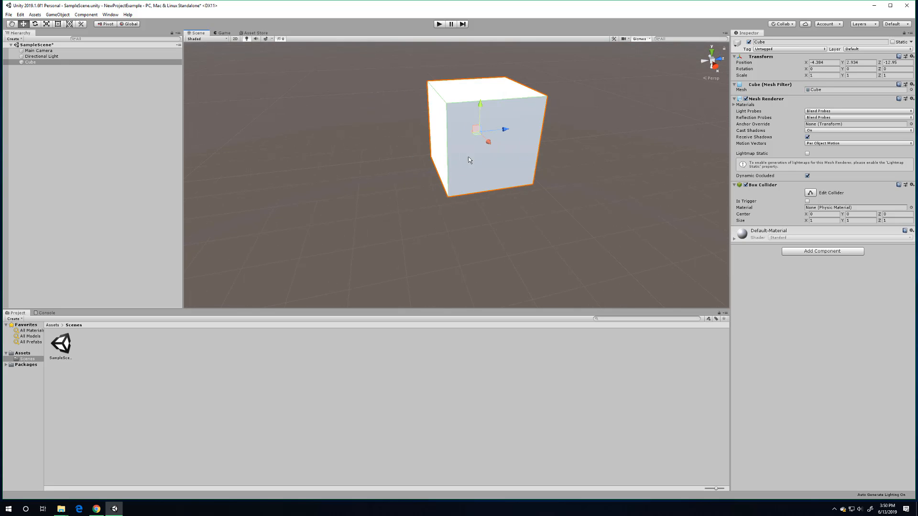
Step: Centre the view on the cube and zoom between a close-up of its face and a distant view
scroll(465, 160, "up", 3)
mouse_move(465, 160)
middle_mouse_down()
mouse_move(436, 203)
mouse_move(584, 234)
mouse_move(615, 151)
mouse_move(457, 161)
middle_mouse_up()
scroll(452, 167, "up", 8)
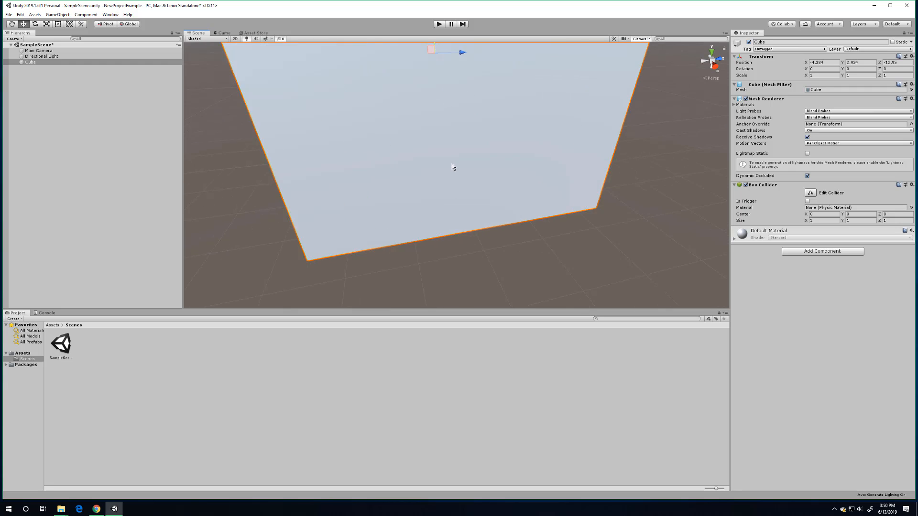
scroll(453, 143, "down", 5)
scroll(456, 153, "up", 5)
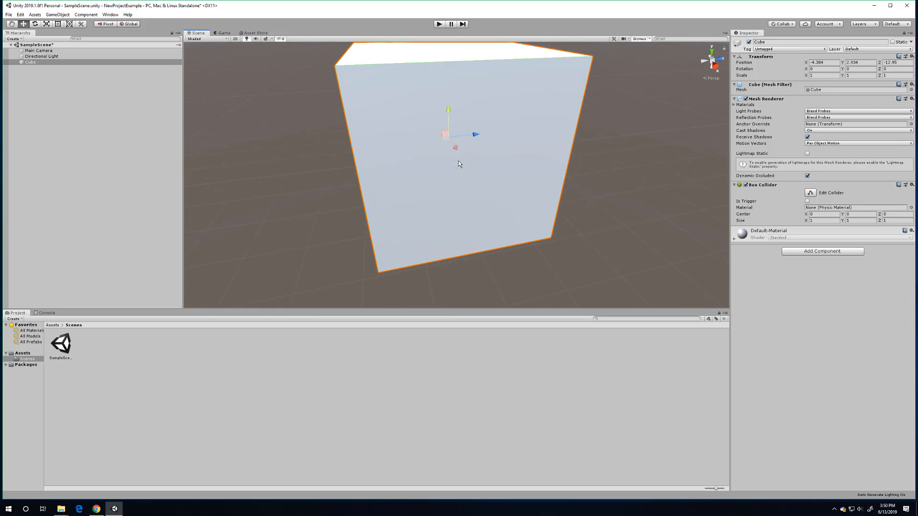
scroll(458, 159, "down", 8)
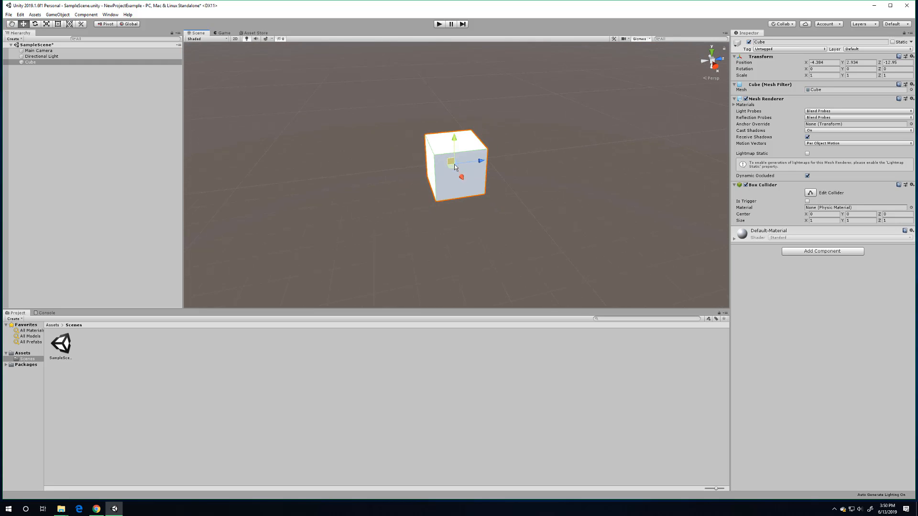
scroll(467, 187, "up", 3)
Step: Orbit and pan the Scene view alternately to examine the cube from several sides up close
mouse_move(470, 174)
middle_mouse_down()
mouse_move(457, 167)
mouse_move(481, 167)
middle_mouse_up()
right_click_drag(569, 176, 459, 170)
middle_click_drag(610, 182, 471, 175)
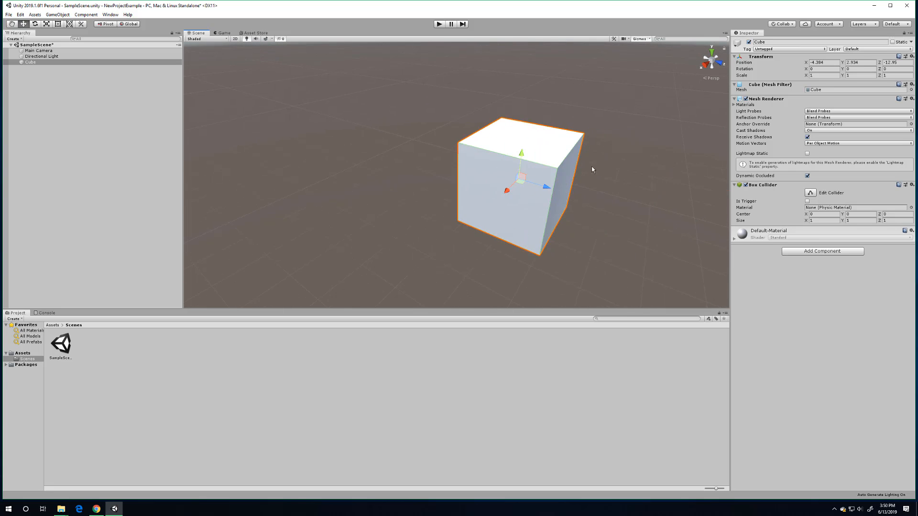
right_click_drag(616, 167, 526, 156)
middle_click_drag(625, 183, 516, 147)
right_click_drag(596, 158, 478, 154)
middle_click_drag(671, 190, 583, 168)
right_click_drag(531, 167, 678, 178)
middle_click_drag(498, 176, 596, 160)
right_click_drag(535, 156, 634, 163)
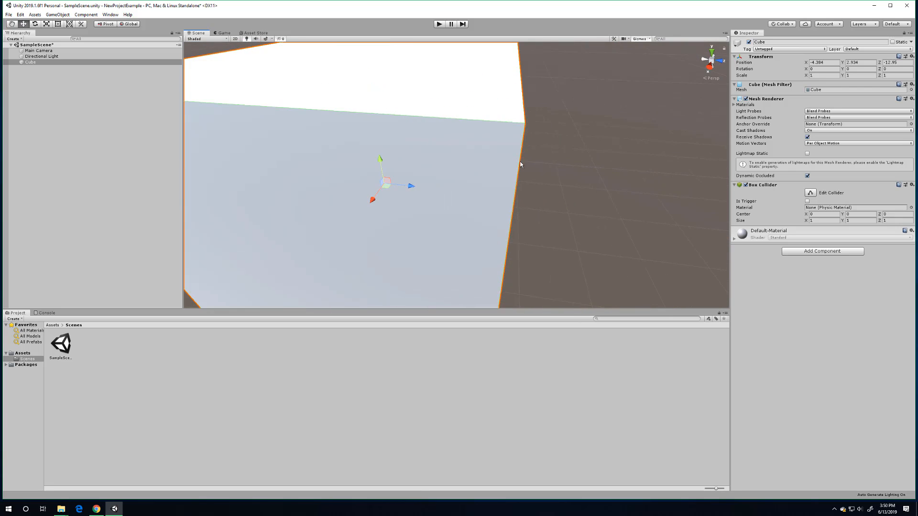
middle_click_drag(520, 164, 581, 155)
right_click_drag(502, 154, 597, 158)
middle_click_drag(555, 158, 598, 158)
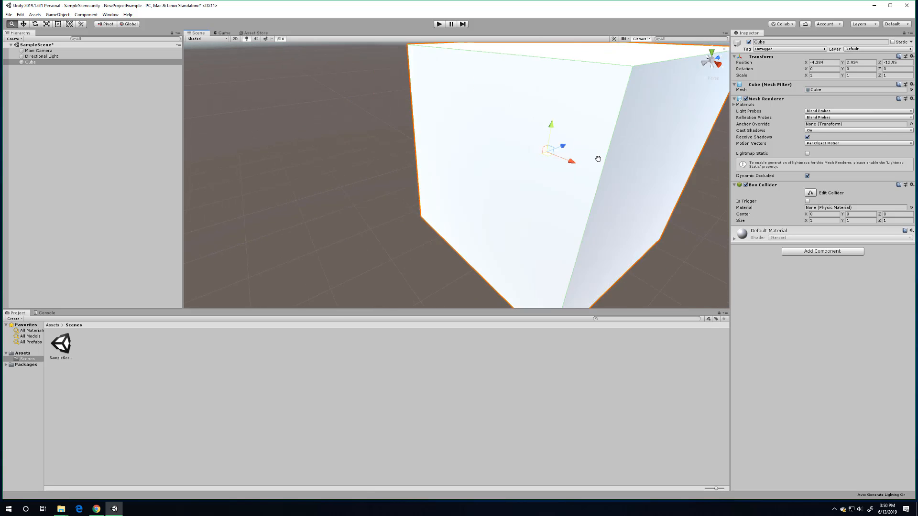
Step: Pull the view back and keep circling the cube to examine it together with the Directional Light and Main Camera
scroll(552, 166, "down", 5)
right_click_drag(552, 166, 655, 165)
middle_click_drag(507, 174, 576, 171)
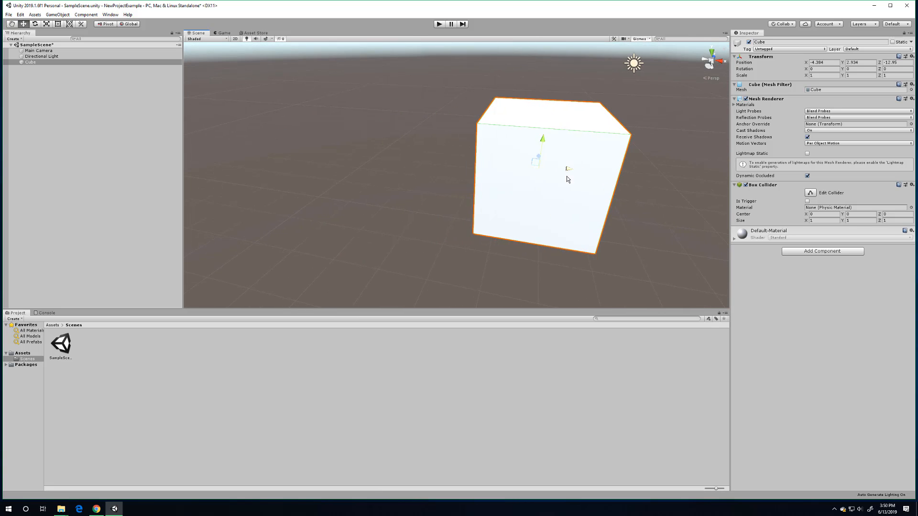
right_click_drag(567, 176, 700, 190)
middle_click_drag(405, 189, 536, 190)
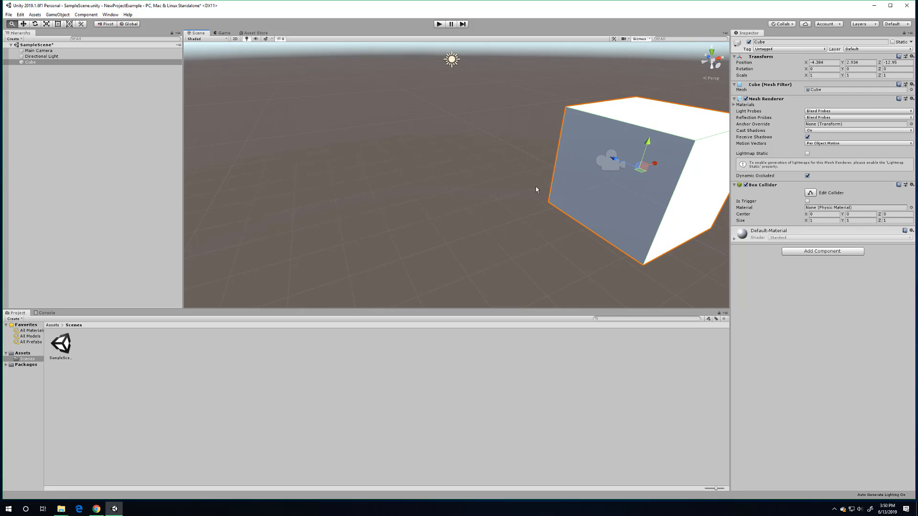
scroll(635, 189, "down", 2)
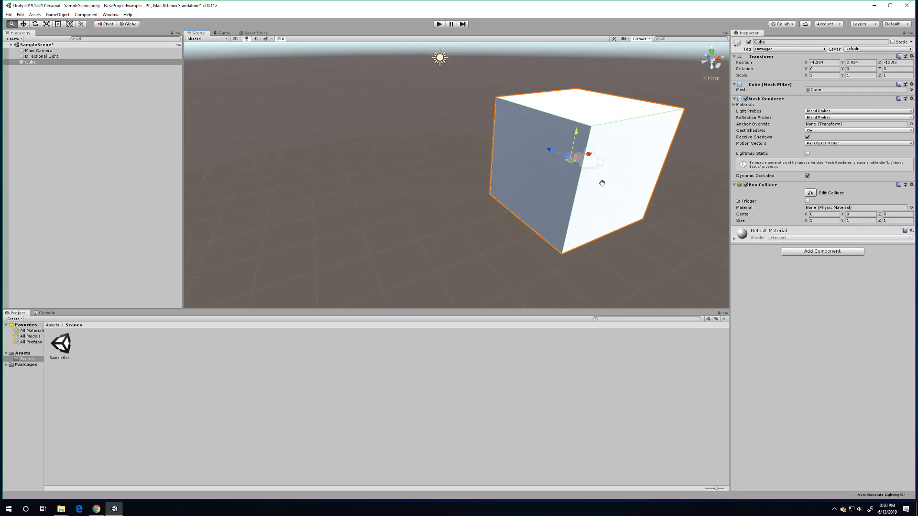
right_click_drag(554, 190, 601, 194)
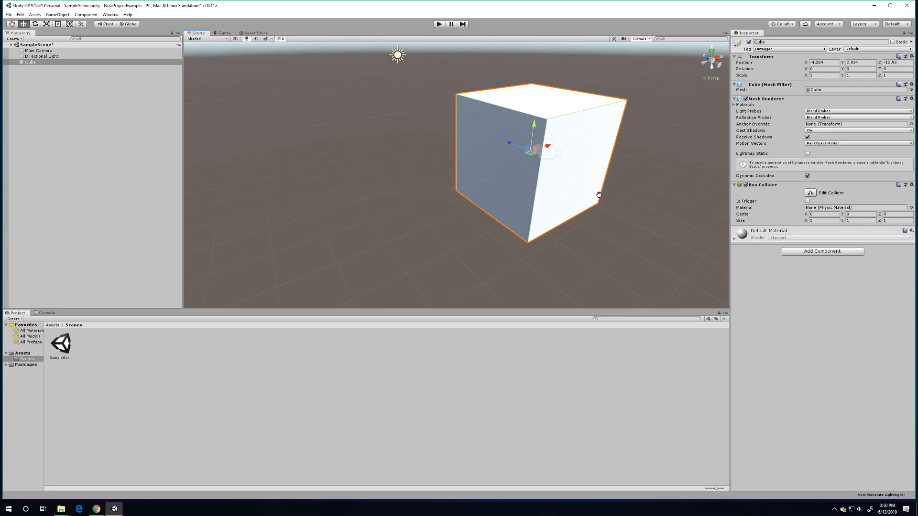
middle_click_drag(597, 195, 666, 209)
right_click_drag(634, 217, 717, 215)
middle_click_drag(570, 208, 550, 212)
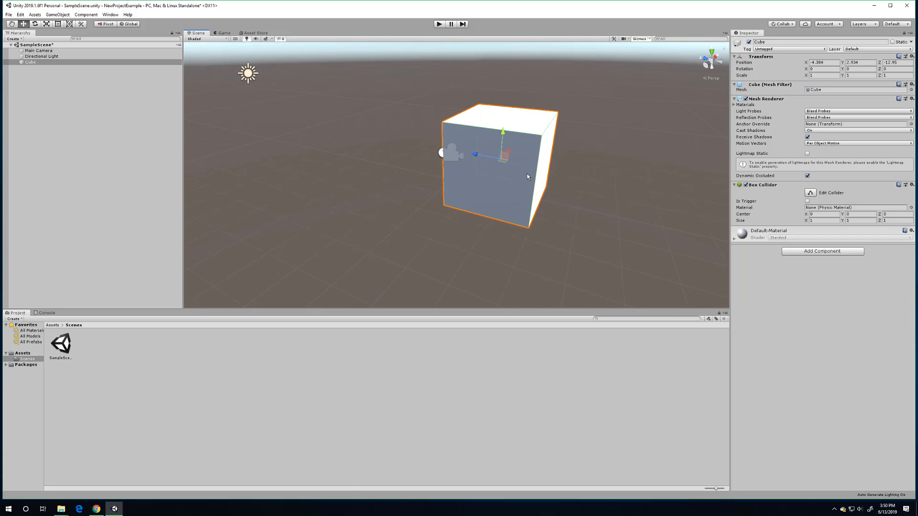
scroll(525, 170, "up", 2)
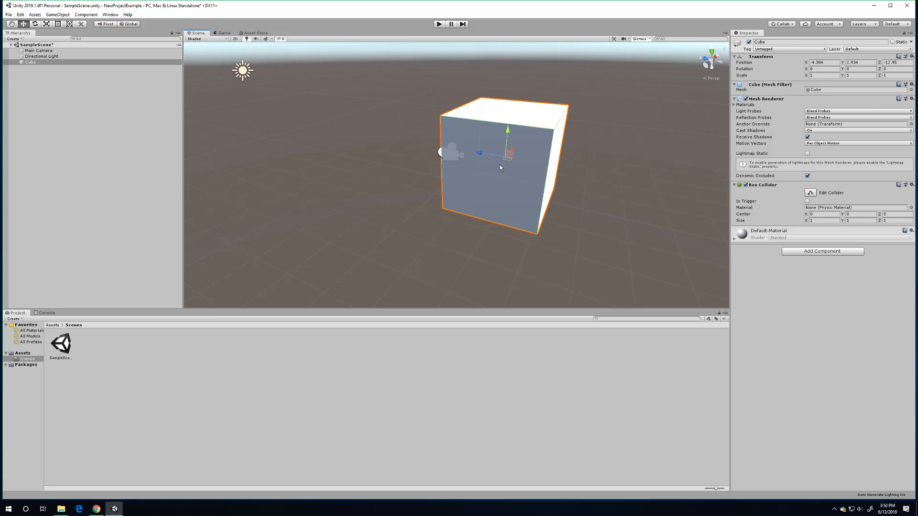
right_click_drag(511, 175, 523, 173)
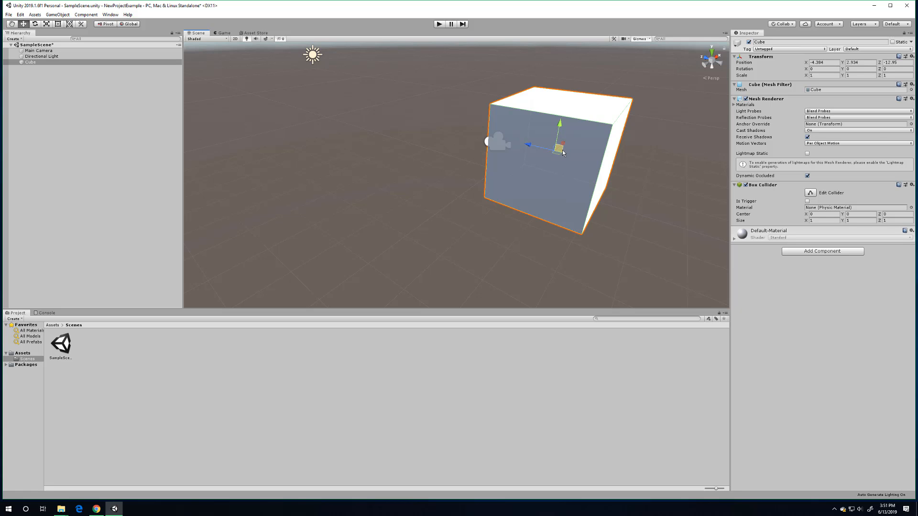
Step: Move the cube to about X -5.113, Y 2.794, Z -12.195, and try rotating it to about 120.4° around Z
left_click_drag(562, 152, 453, 172)
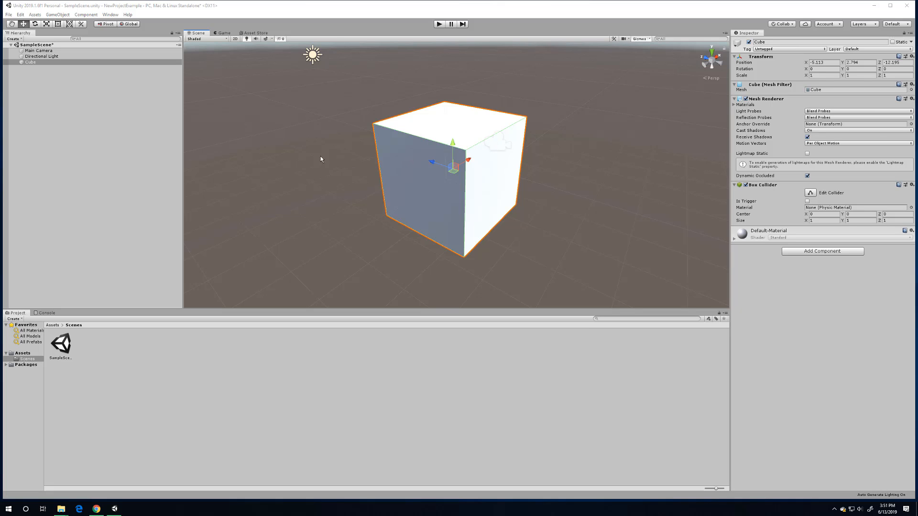
left_click(36, 25)
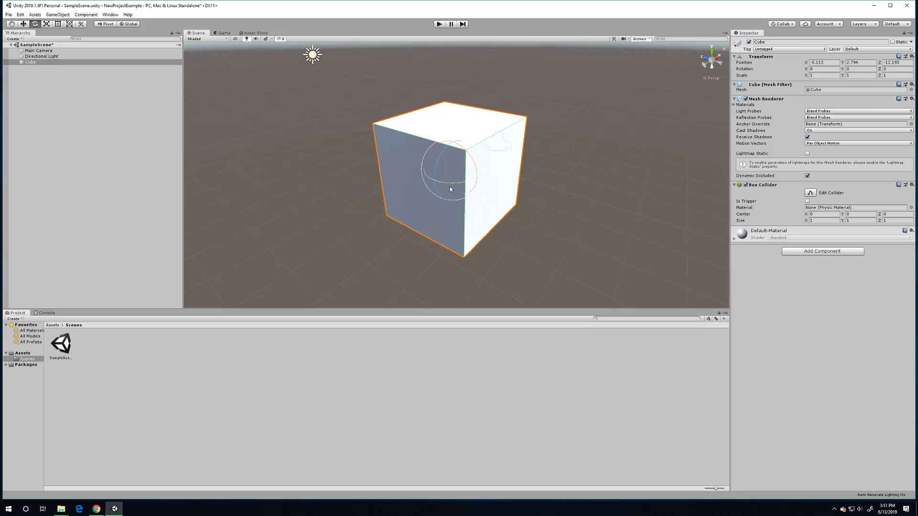
left_click_drag(446, 155, 434, 271)
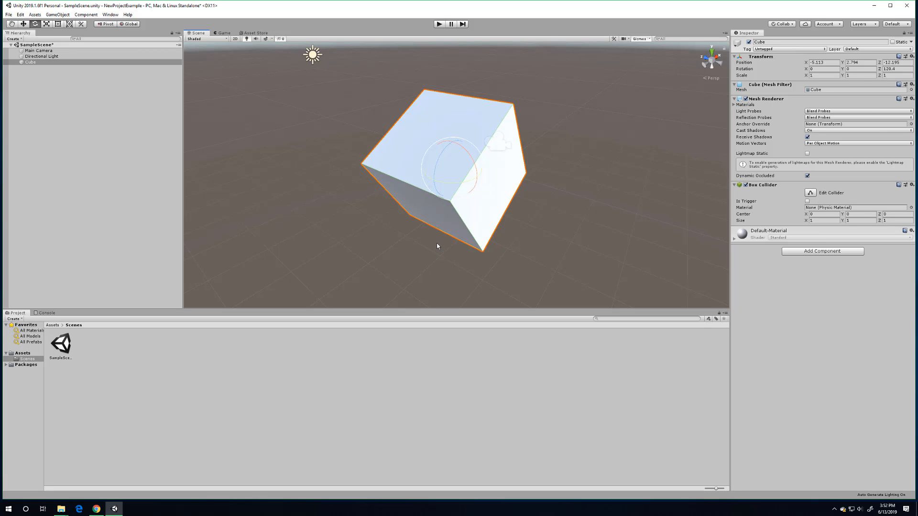
key("ctrl+z")
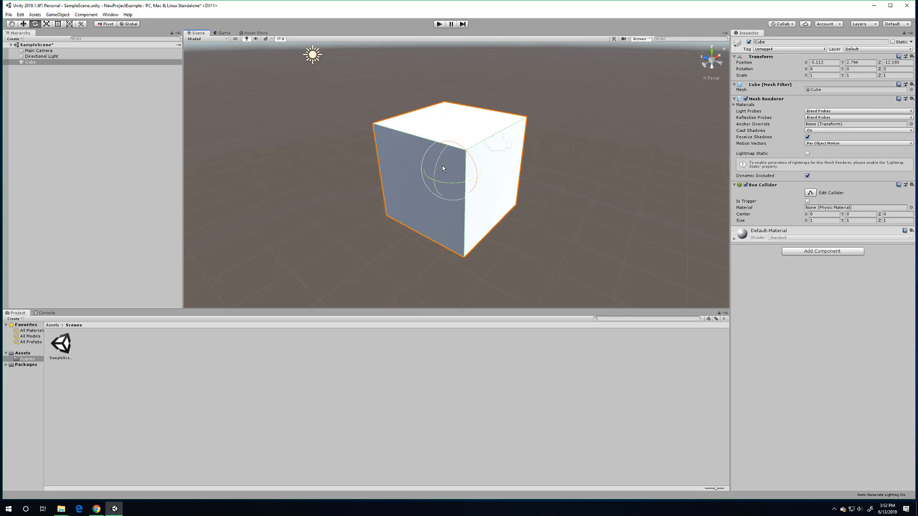
Step: Rotate the cube to about -4.165° around X and undo that rotation
mouse_move(473, 170)
left_mouse_down()
mouse_move(491, 209)
mouse_move(475, 168)
left_mouse_up()
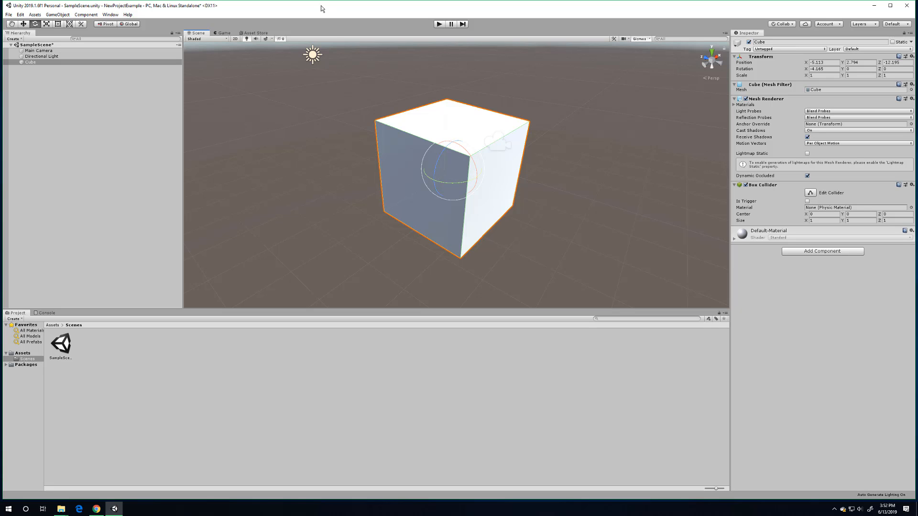
left_click(20, 15)
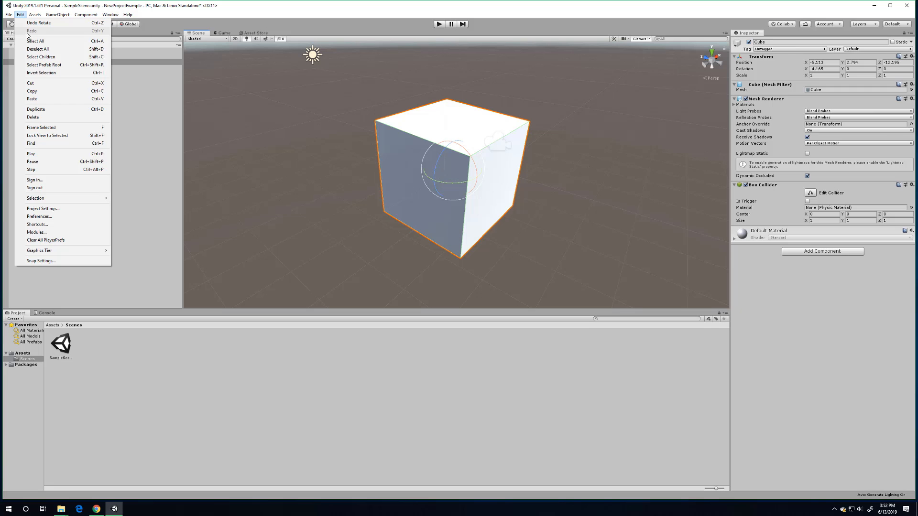
left_click(52, 28)
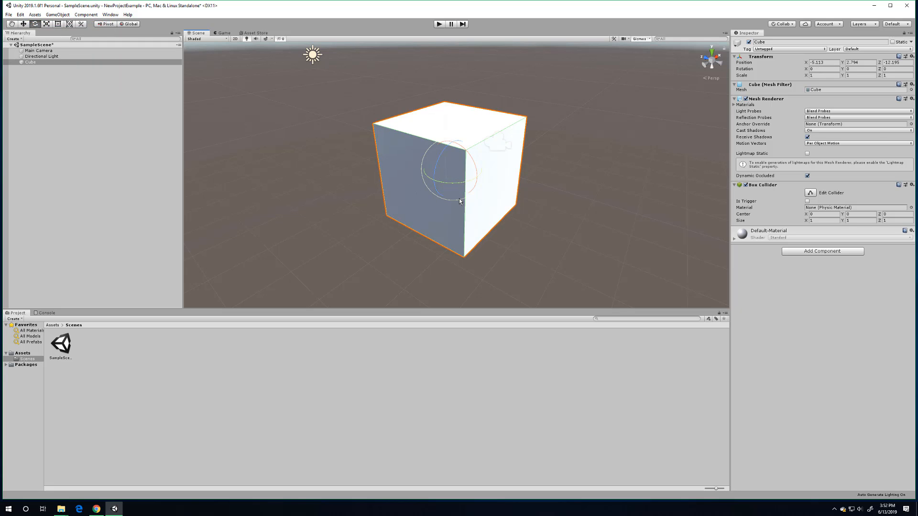
Step: Tilt the cube to a rotation of about -58.824, 70.731, -42.362, and undo these rotations along with the preceding moves
left_click_drag(455, 189, 489, 204)
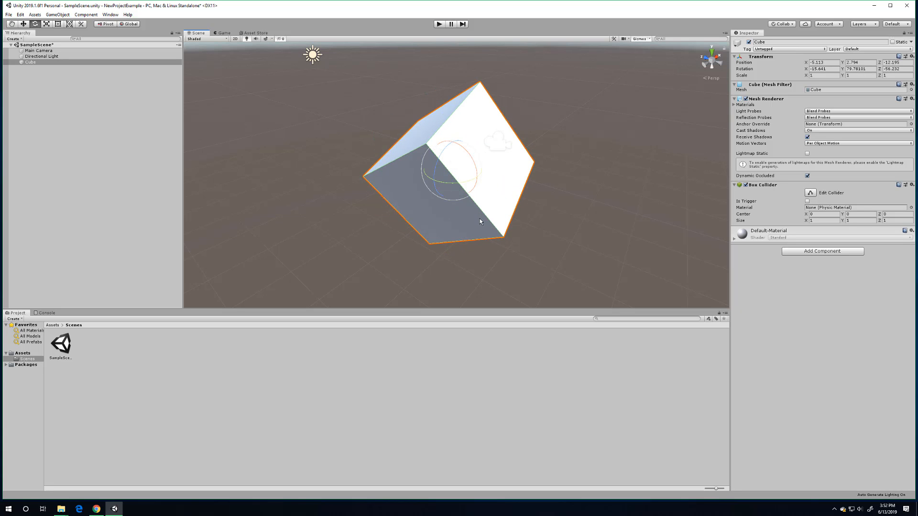
left_click_drag(453, 158, 426, 259)
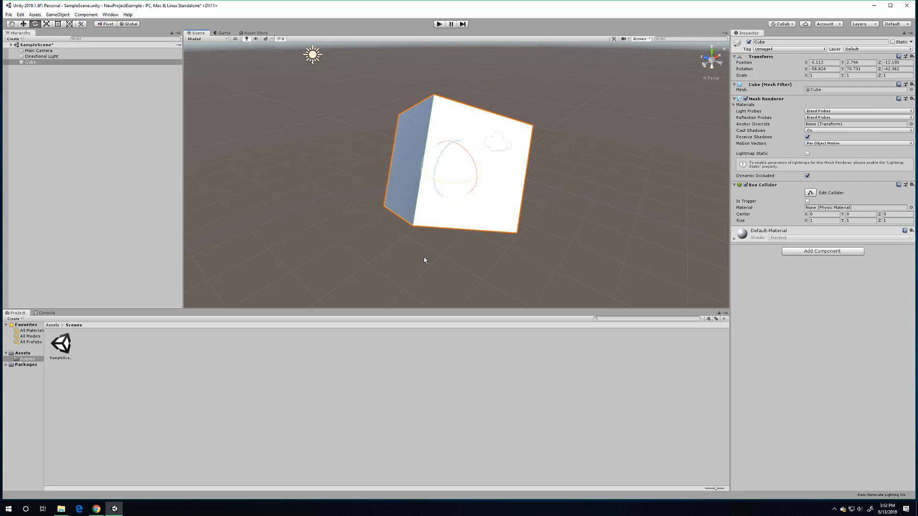
key("ctrl+z")
key("ctrl+z")
key("ctrl+z")
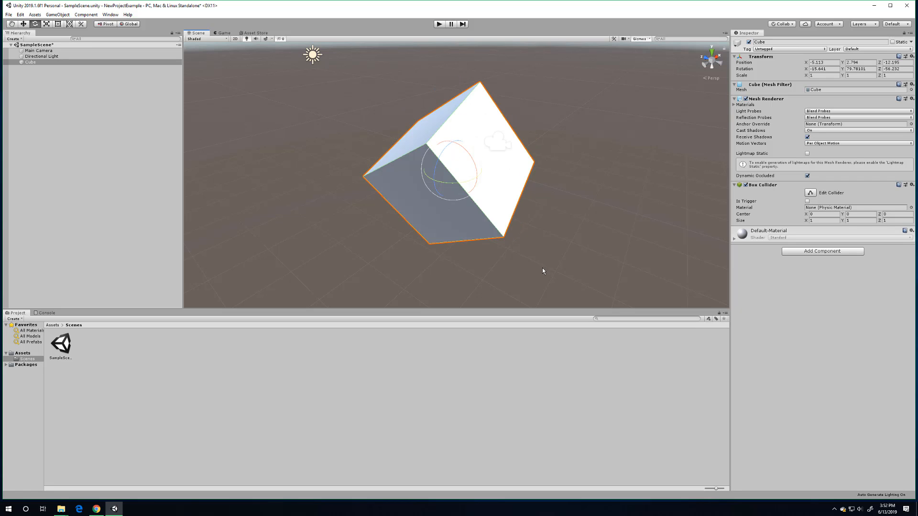
key("ctrl+z")
key("ctrl+z")
key("ctrl+z")
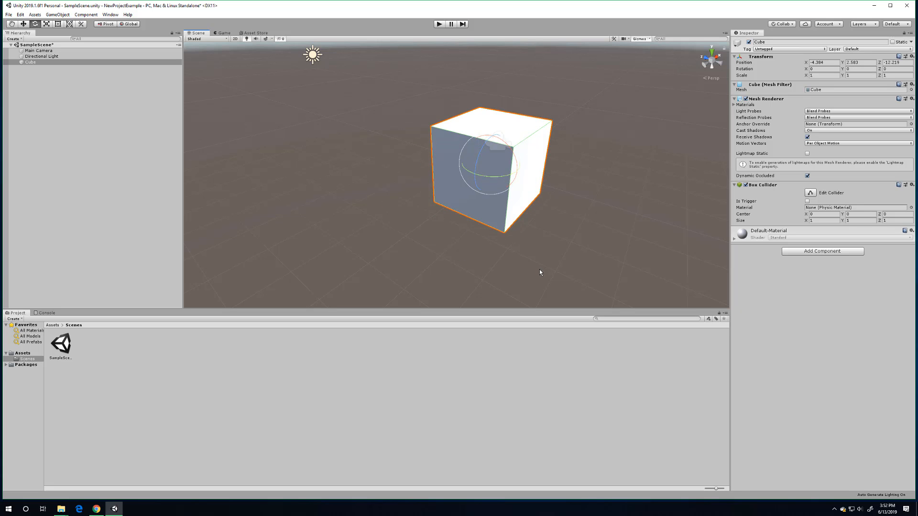
middle_click_drag(529, 225, 492, 249)
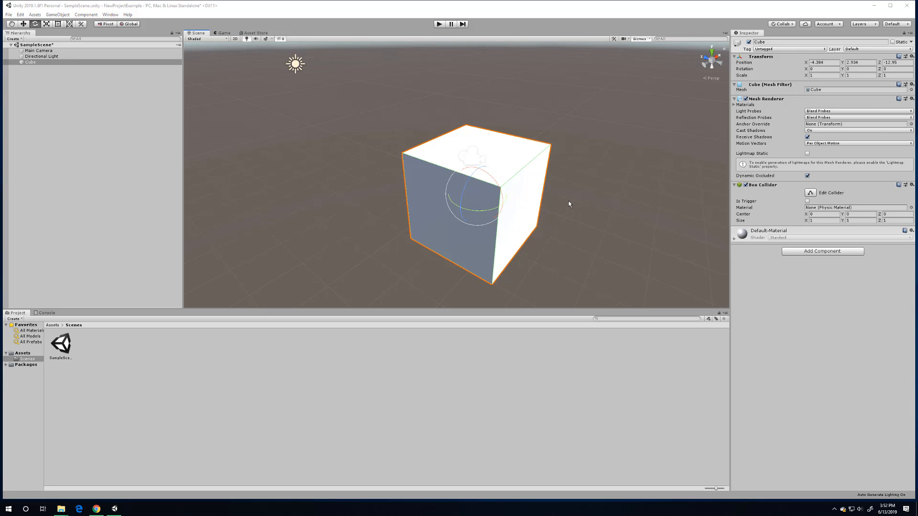
Step: Compare the Scale and Move tool gizmos on the cube, ending with the Scale tool active
left_click(48, 26)
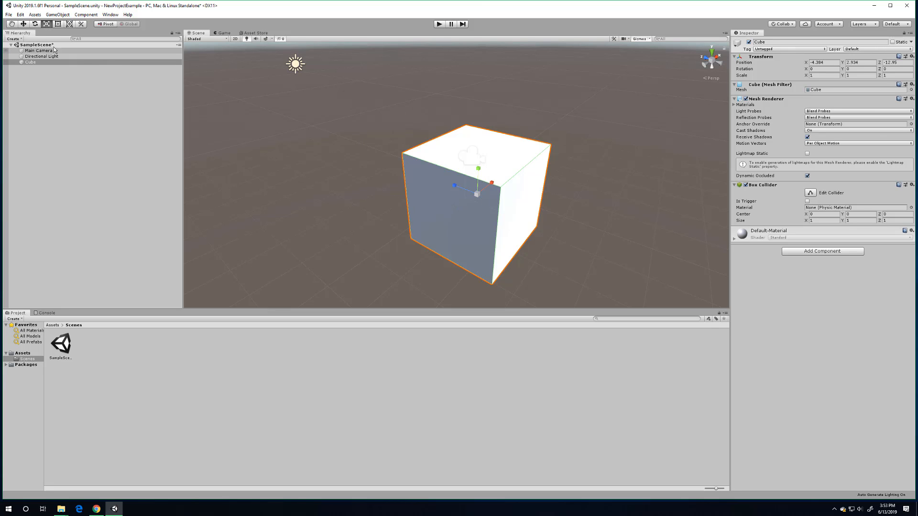
left_click(23, 24)
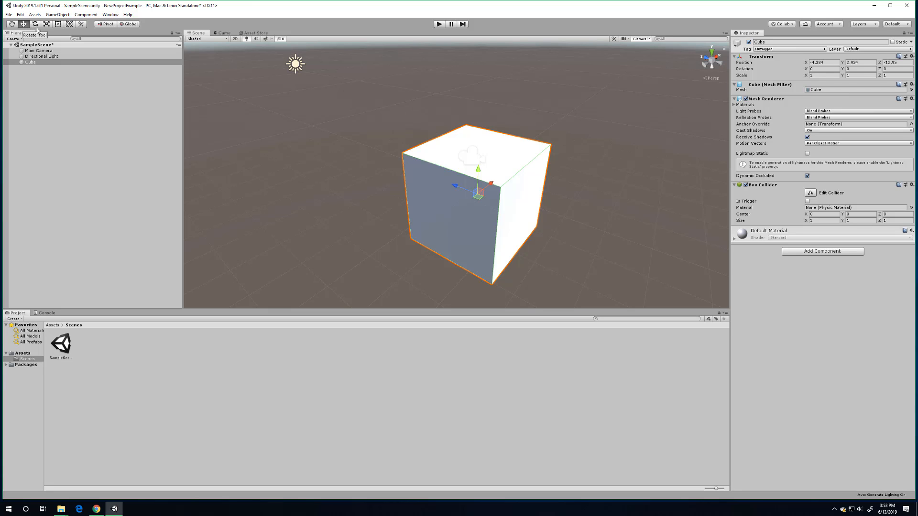
left_click(46, 24)
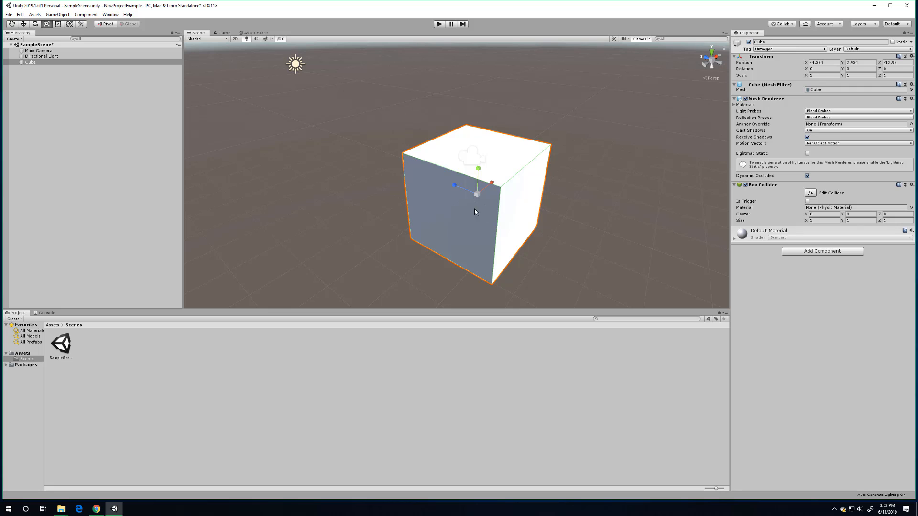
Step: Stretch the cube to a scale of about 1.0081 in Y and 1.6502 in Z, and undo the stretching
left_click_drag(460, 192, 440, 220)
mouse_move(478, 177)
left_mouse_down()
mouse_move(472, 100)
mouse_move(467, 187)
mouse_move(464, 138)
mouse_move(464, 177)
left_mouse_up()
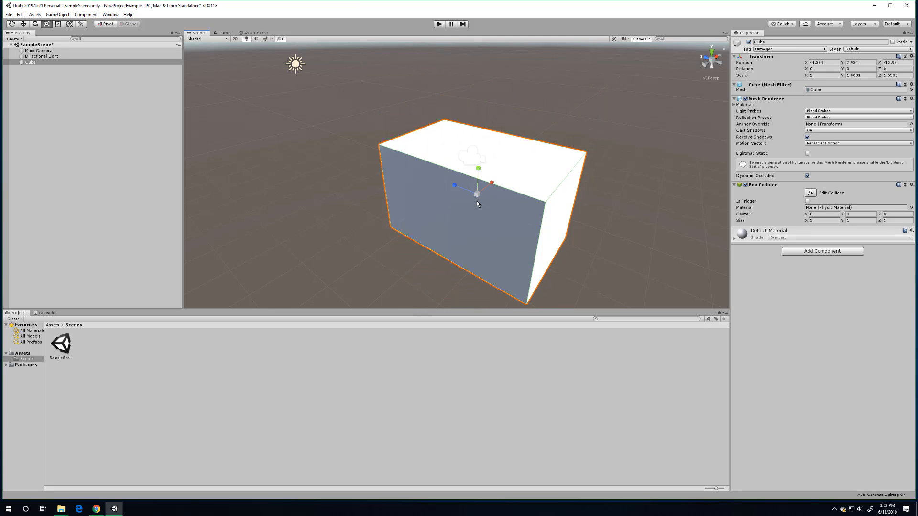
key("ctrl+z")
key("ctrl+z")
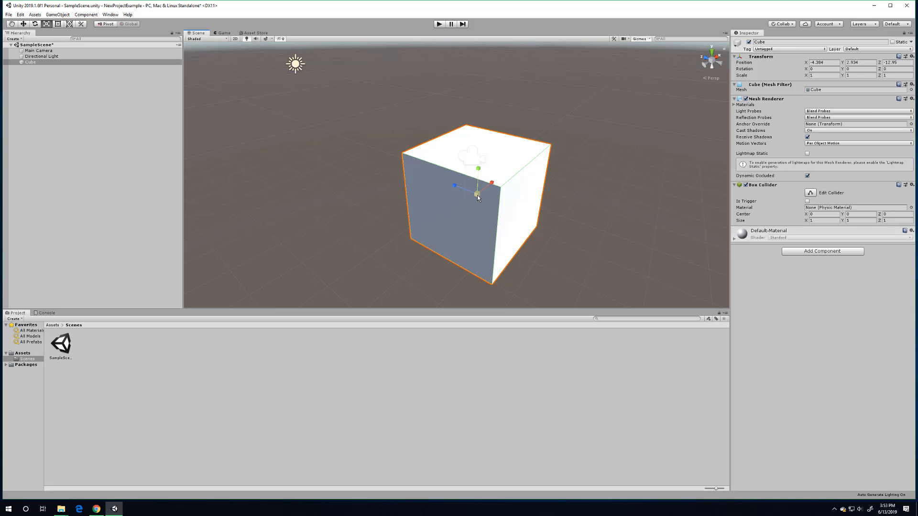
Step: Scale the cube uniformly to about 1.1955 on all three axes
left_click_drag(477, 195, 489, 245)
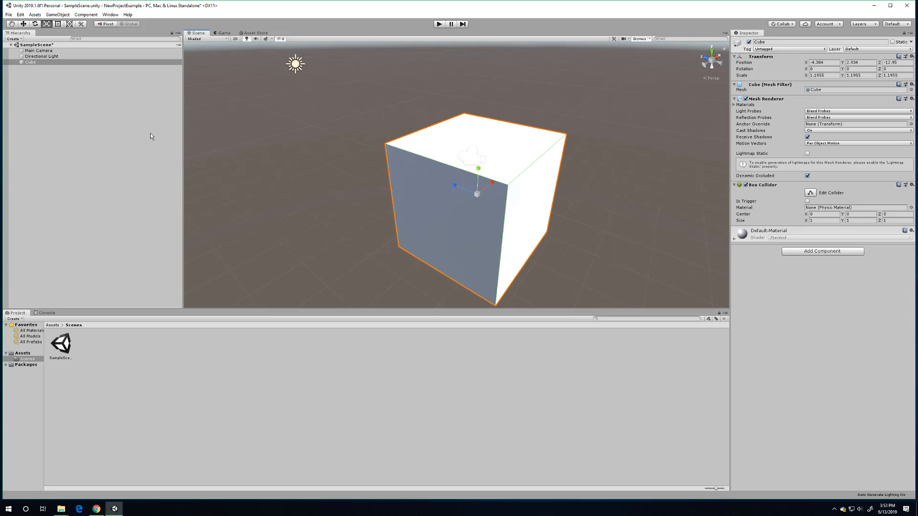
Step: Examine the Rect tool and the combined Transform tool on the cube, and check the list of custom editor tools
left_click(58, 24)
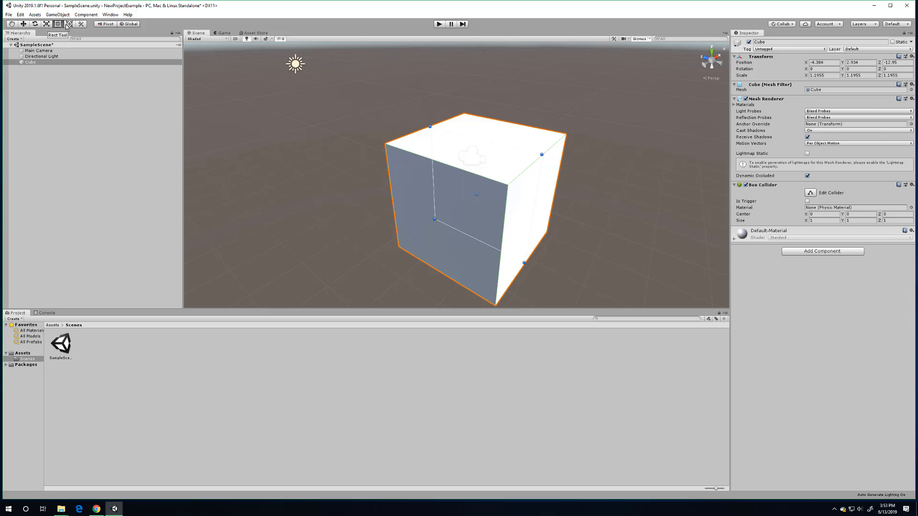
left_click(69, 24)
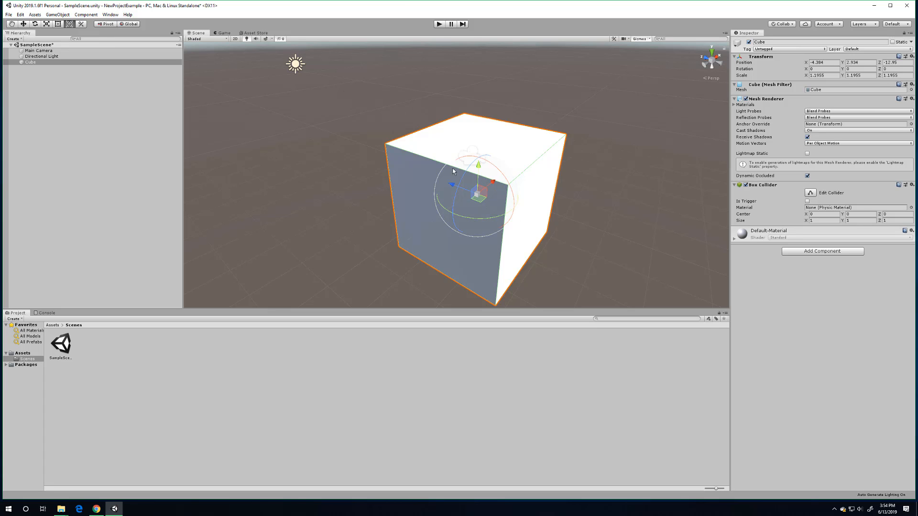
left_click(81, 25)
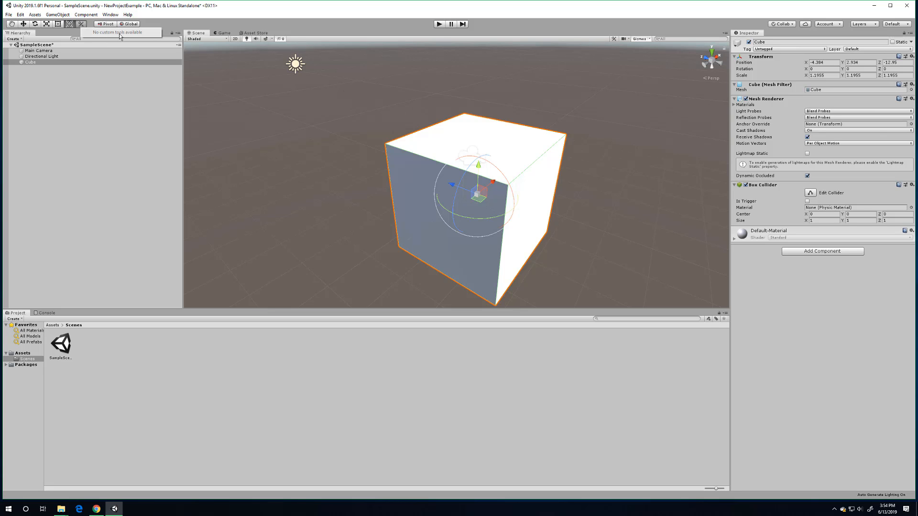
left_click(127, 134)
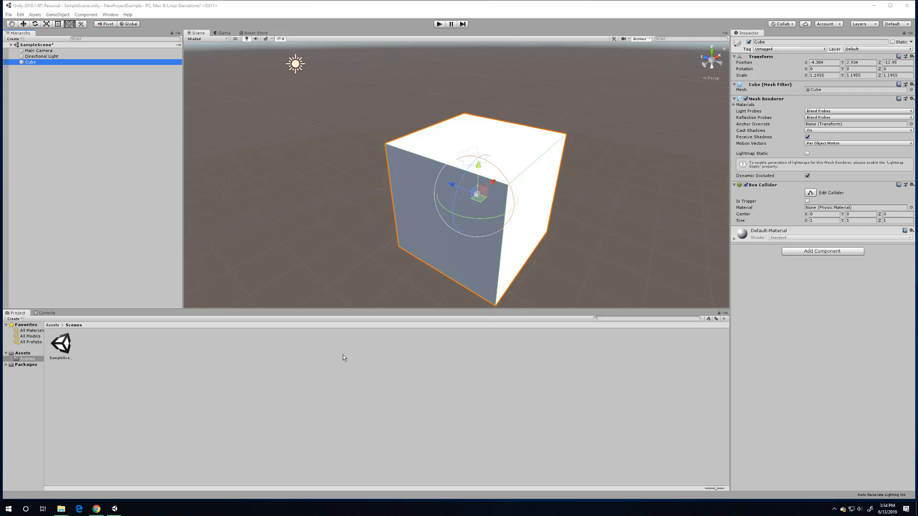
Step: Activate the Hand tool and pan the Scene view back and forth around the scaled cube
left_click(12, 23)
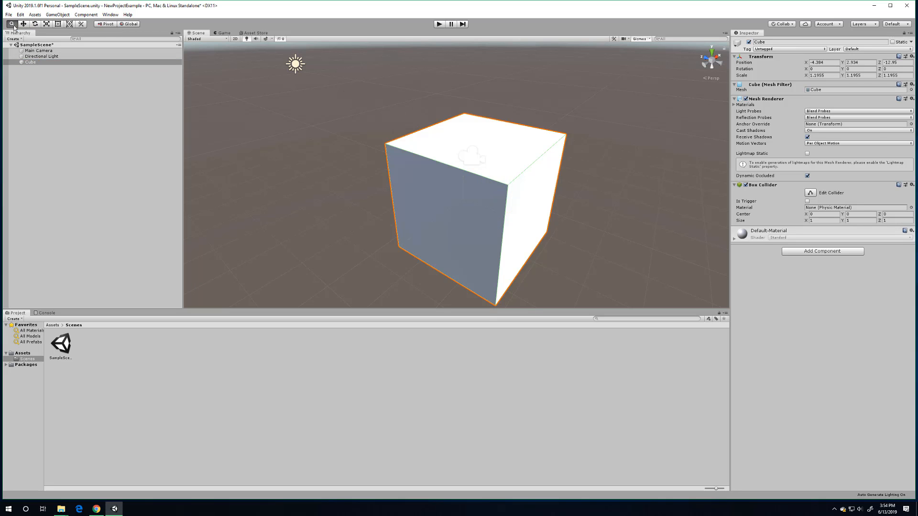
left_click_drag(299, 133, 323, 160)
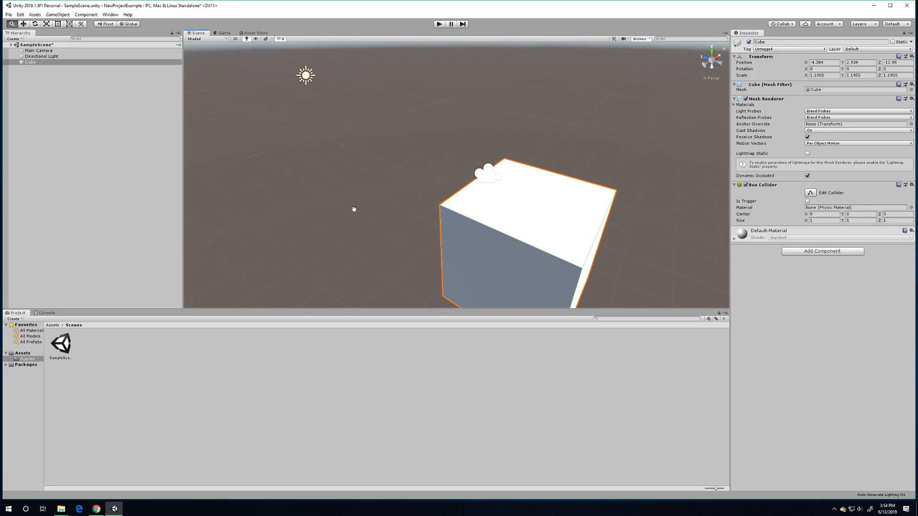
left_click_drag(353, 209, 297, 170)
left_click_drag(504, 143, 526, 129)
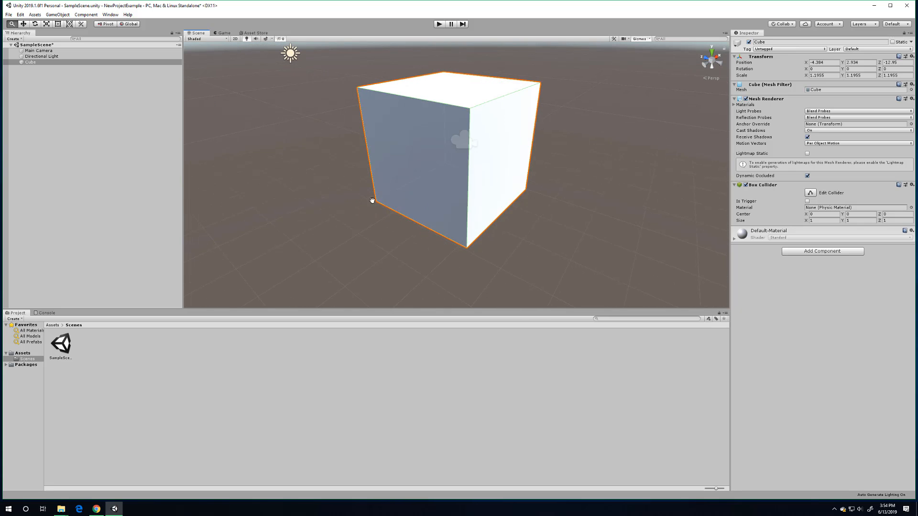
Step: Orbit the Scene view around the cube, alternating between the Hand tool and the Move tool
mouse_move(373, 201)
left_mouse_down()
mouse_move(361, 217)
mouse_move(387, 201)
left_mouse_up()
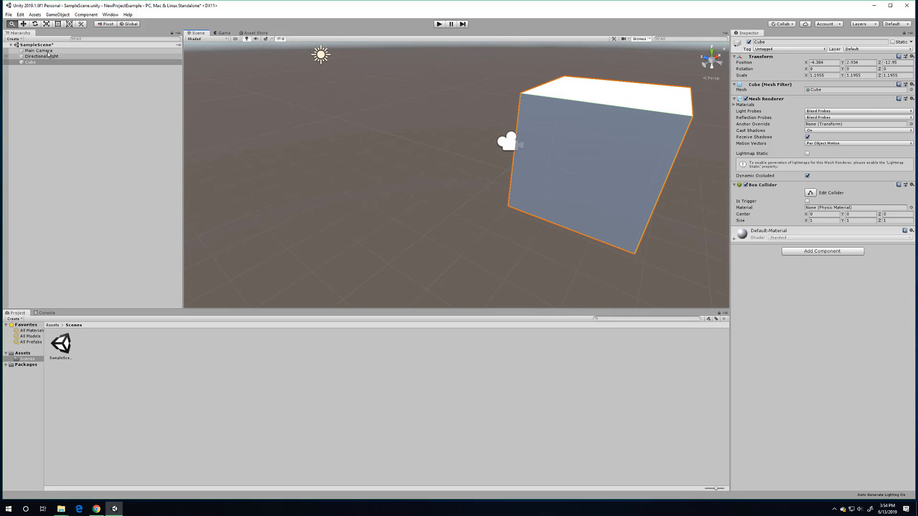
left_click_drag(401, 170, 320, 132)
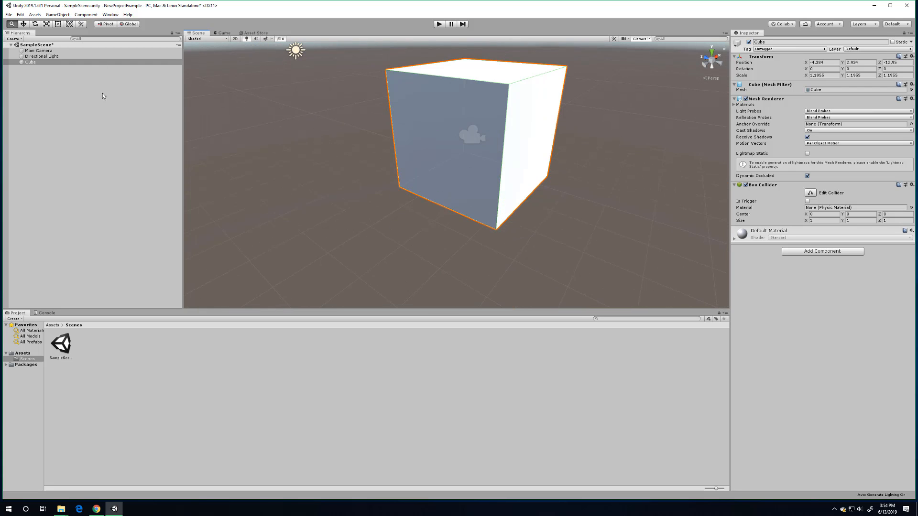
left_click(24, 24)
left_click_drag(335, 180, 310, 190, "alt")
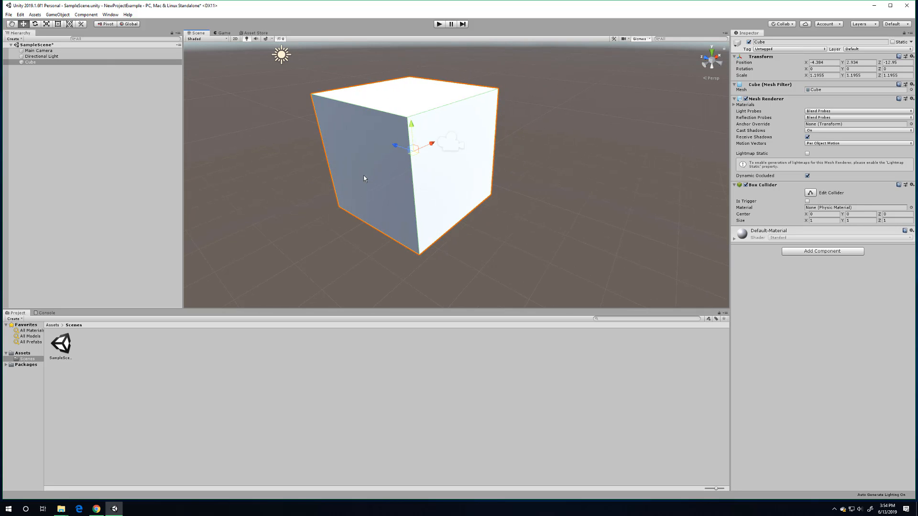
key("q")
key("w")
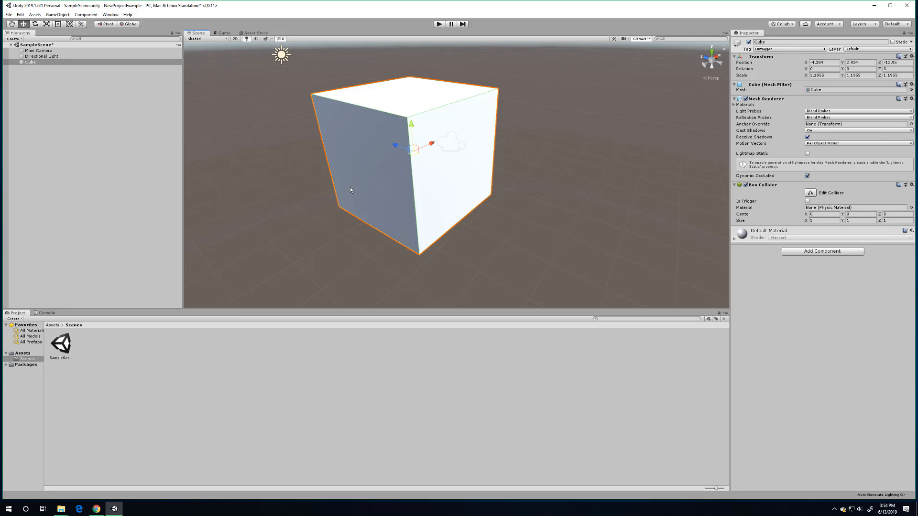
right_click_drag(375, 177, 335, 187, "alt")
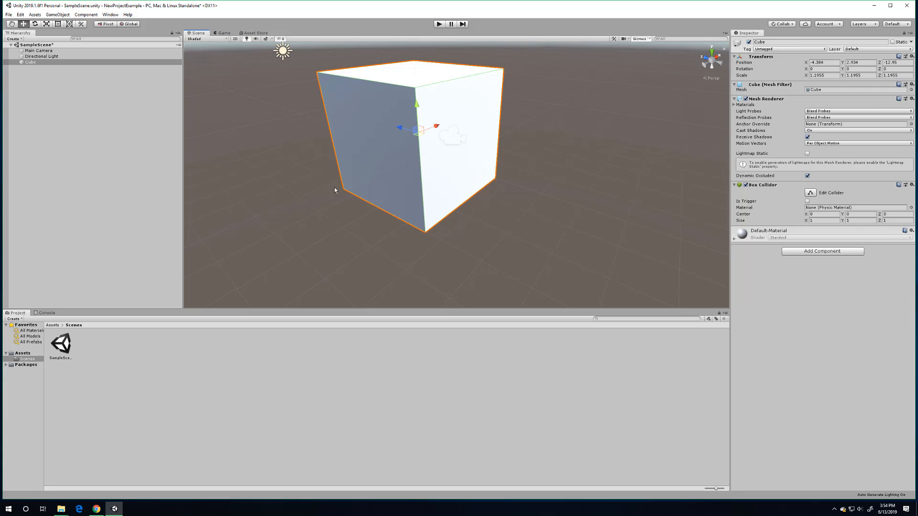
left_click_drag(363, 192, 338, 205, "alt")
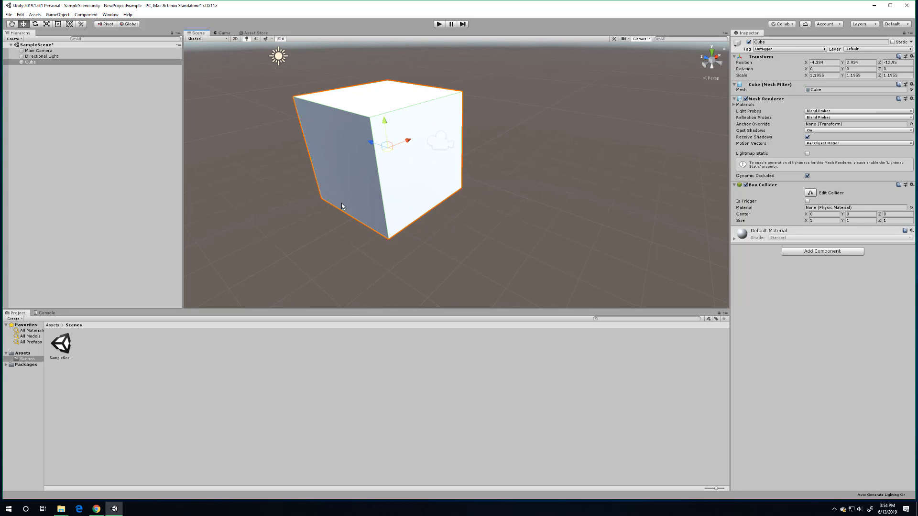
Step: Cycle through the Rotate, Scale, Hand and Move tools on the cube to compare their gizmos
key("e")
key("r")
key("q")
key("w")
key("e")
key("r")
right_click_drag(345, 211, 345, 213, "alt")
Step: Move the cube with the Move tool to about X -2.79 and Z -9.76, and deselect it
key("w")
key("e")
key("w")
left_click_drag(408, 140, 314, 170)
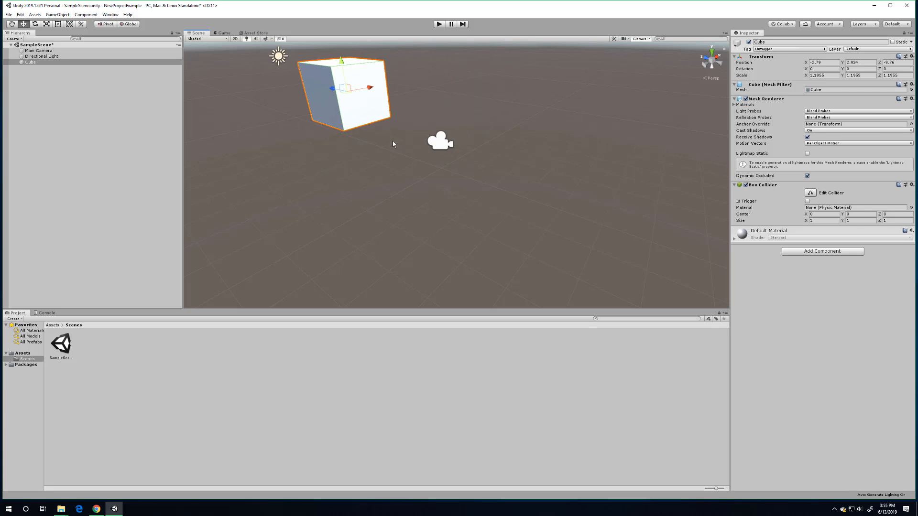
left_click(365, 150)
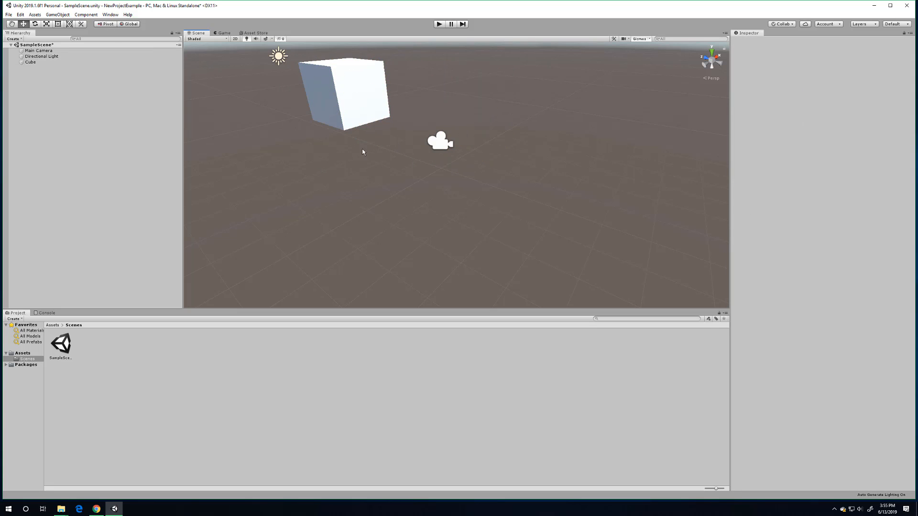
Step: Add a new 3D cube to the scene and duplicate it
left_click(48, 62)
left_click(57, 14)
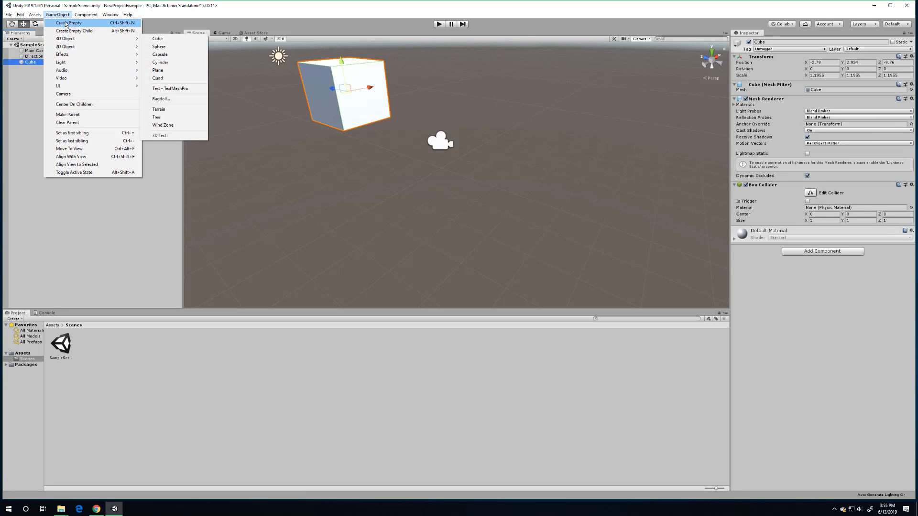
mouse_move(70, 40)
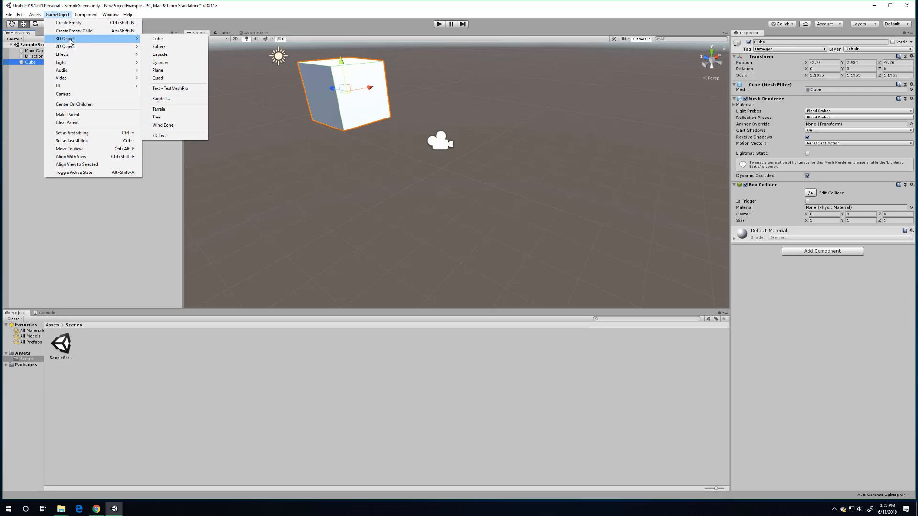
left_click(162, 38)
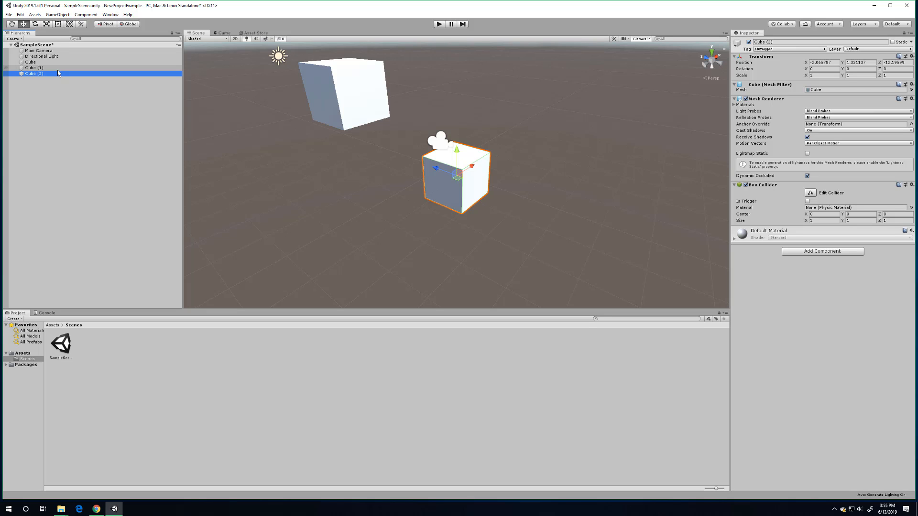
key("ctrl+d")
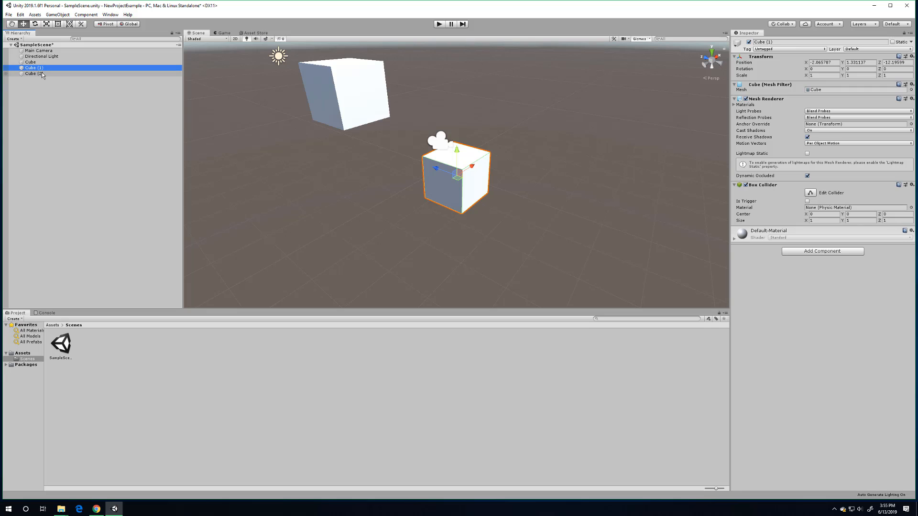
Step: Select the duplicated cube and move it along the X axis to about 2.45, separating it from its original
left_click(39, 68)
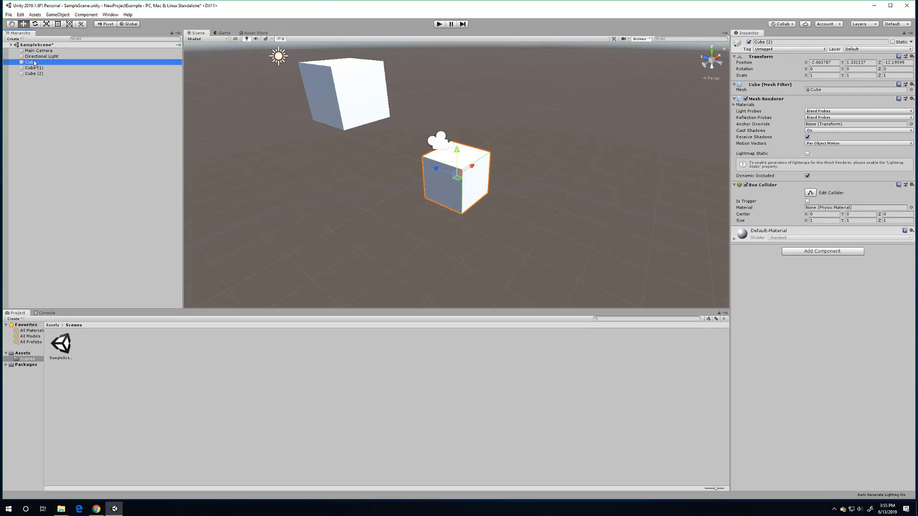
left_click(39, 74)
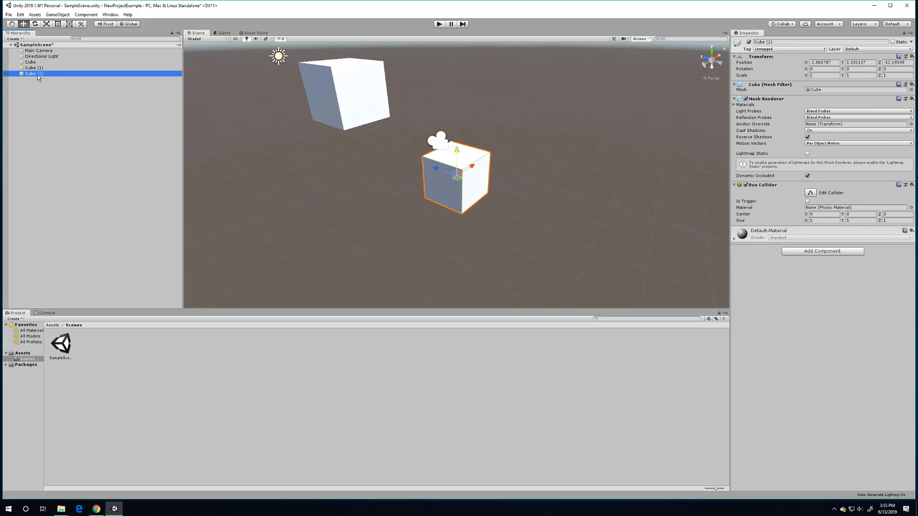
left_click(38, 70)
left_click(42, 74)
left_click(42, 68)
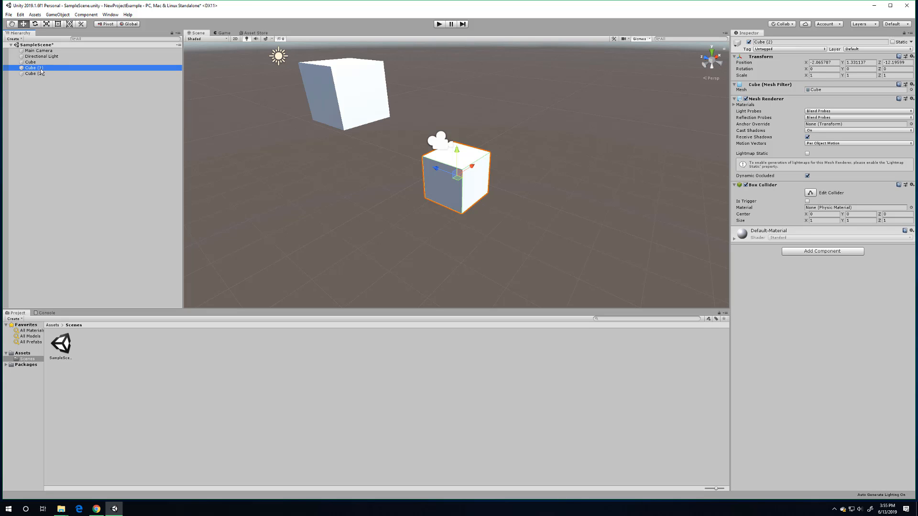
left_click(42, 74)
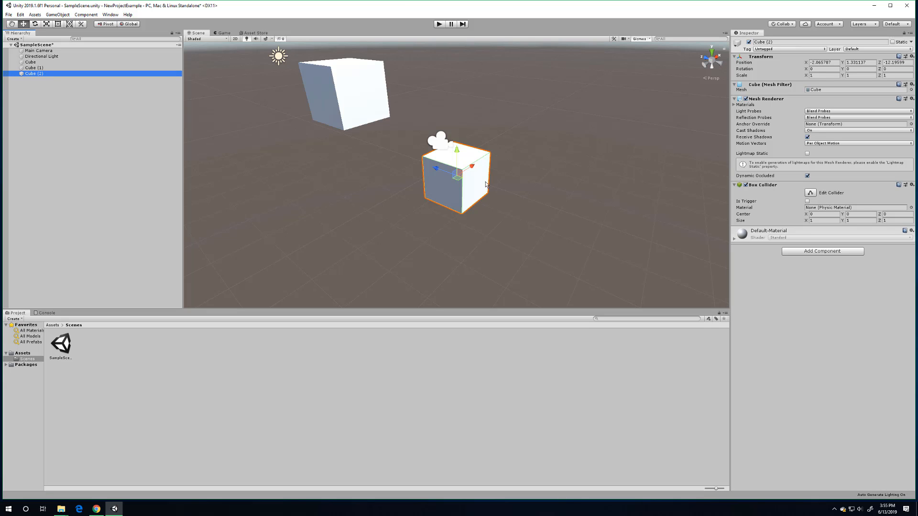
left_click_drag(473, 167, 592, 113)
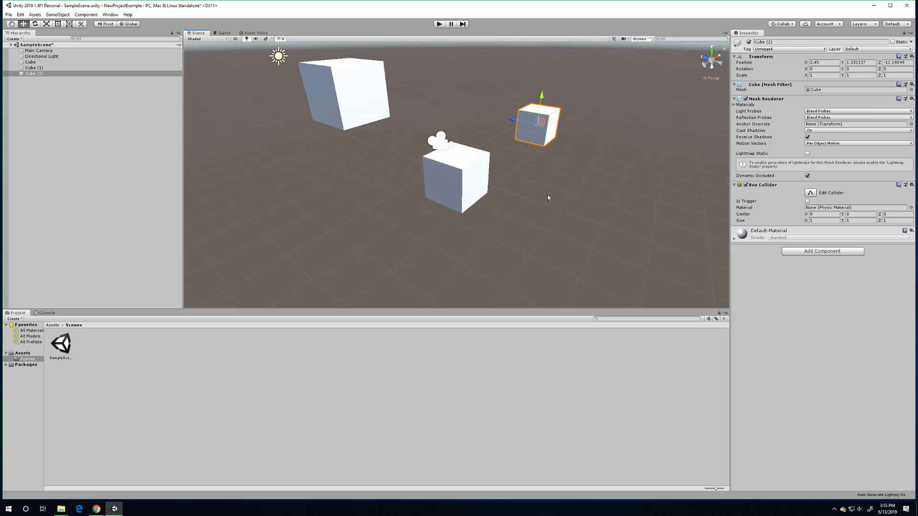
Step: Select the Main Camera to check its preview, and run the scene in Play mode and stop it
left_click(441, 141)
left_click(70, 56)
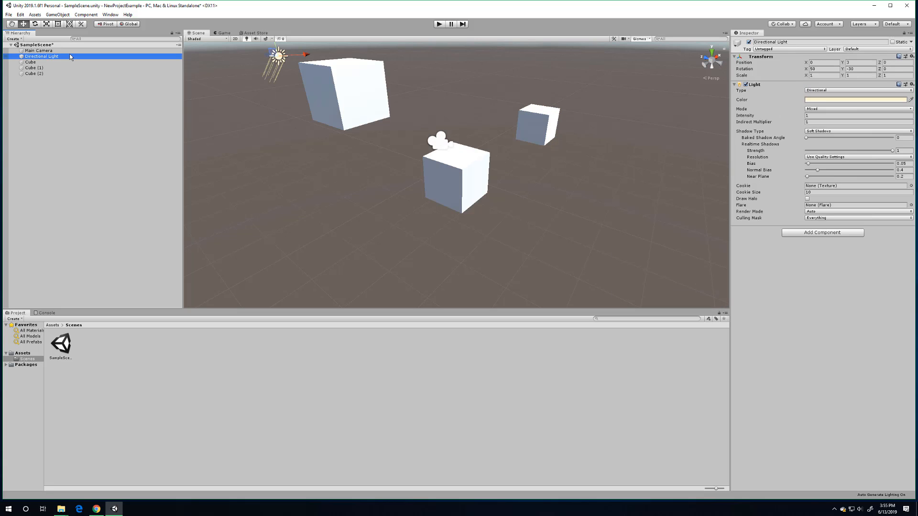
left_click(67, 51)
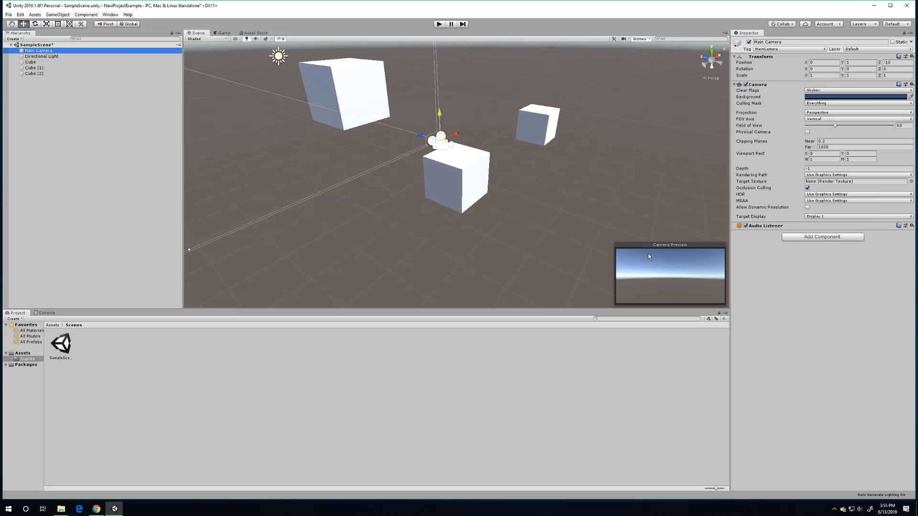
left_click(439, 24)
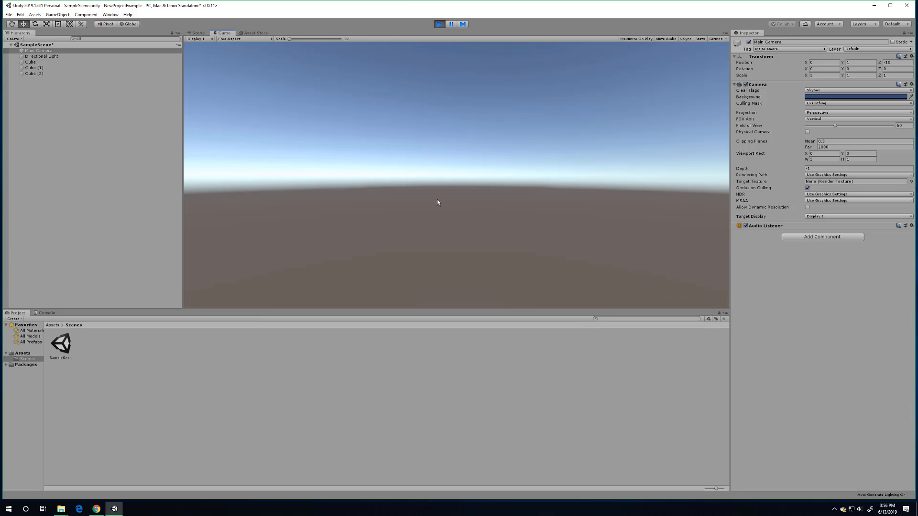
left_click(439, 24)
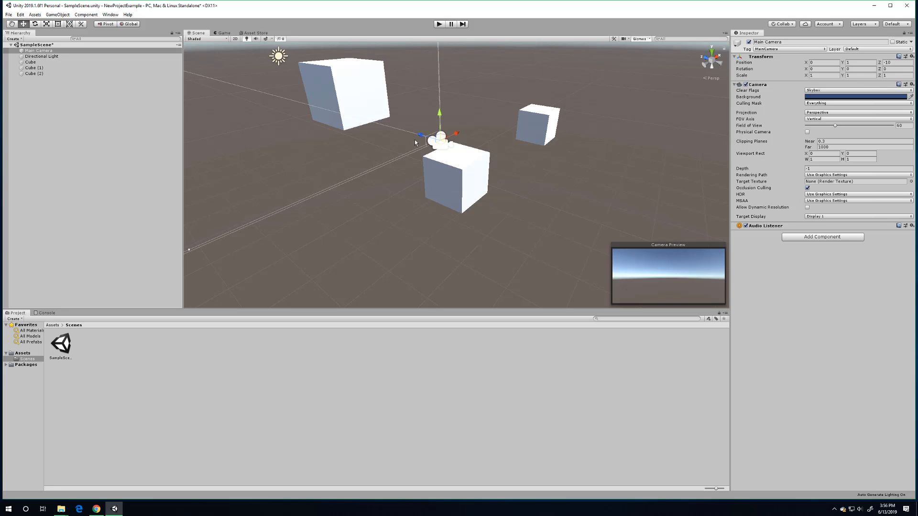
Step: Orbit the Scene view around the Main Camera and the three cubes, and select the scaled cube
left_click(353, 90)
left_click(439, 147)
left_click_drag(481, 231, 468, 178, "alt")
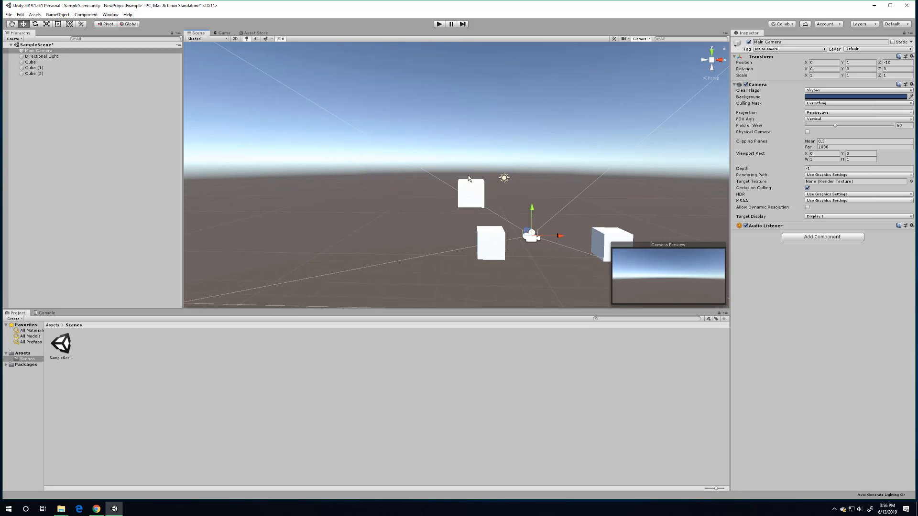
left_click_drag(538, 169, 485, 186, "alt")
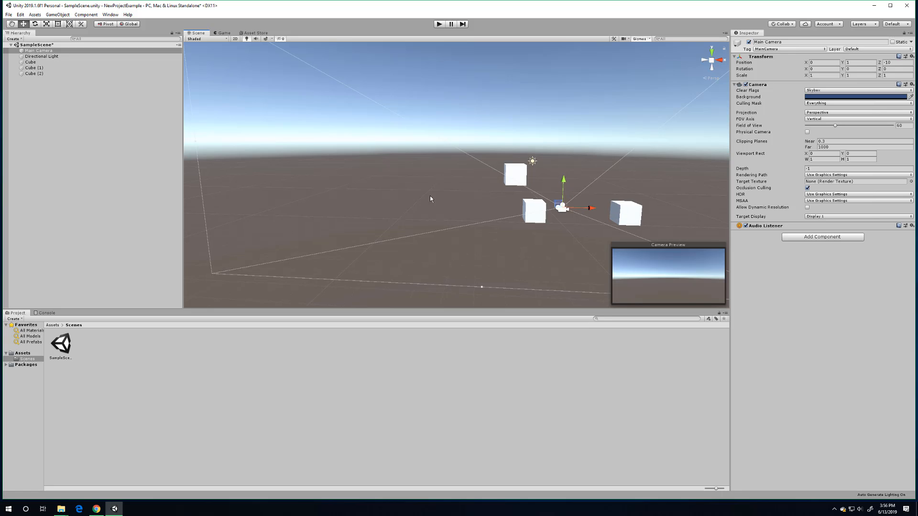
right_click_drag(430, 197, 465, 192)
left_click(474, 171)
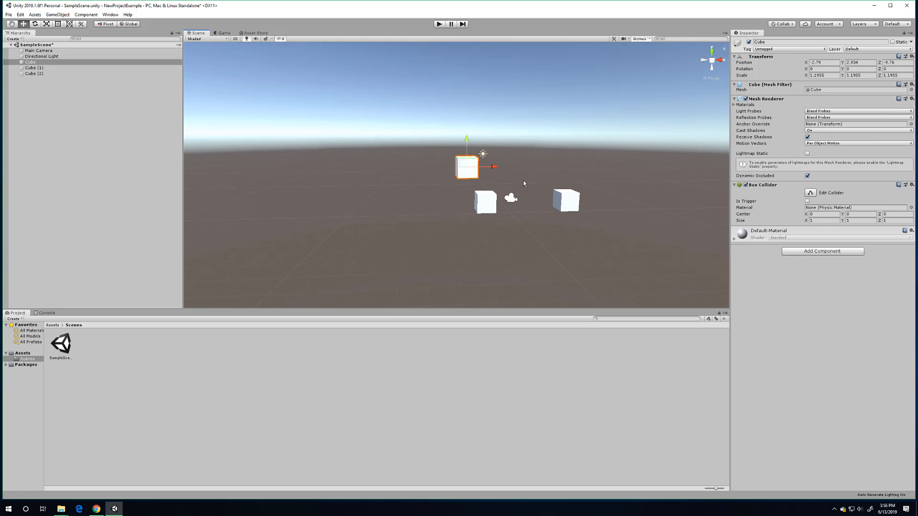
left_click_drag(426, 207, 507, 222, "alt")
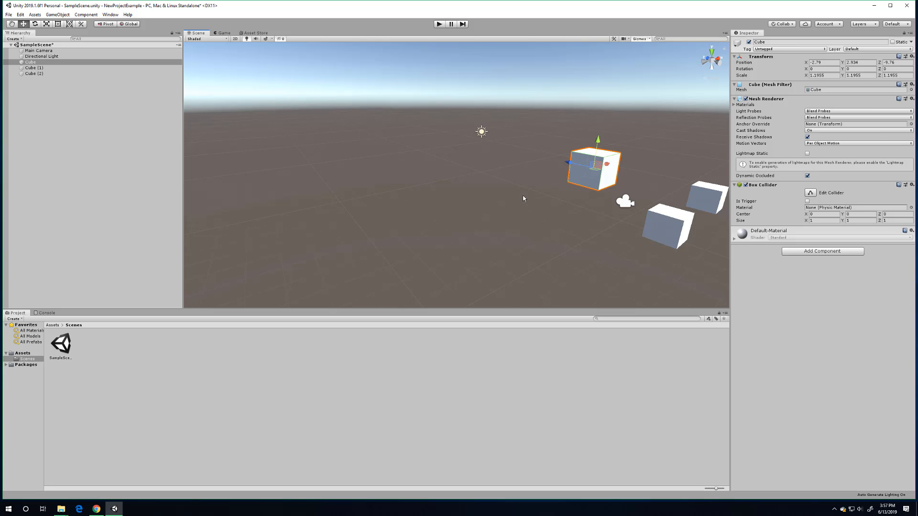
Step: Look around and fly through the Scene view to see the cubes and camera from different sides
mouse_move(523, 199)
left_mouse_down("alt")
mouse_move(518, 187)
mouse_move(588, 188)
mouse_move(534, 208)
mouse_move(515, 204)
mouse_move(525, 204)
left_mouse_up("alt")
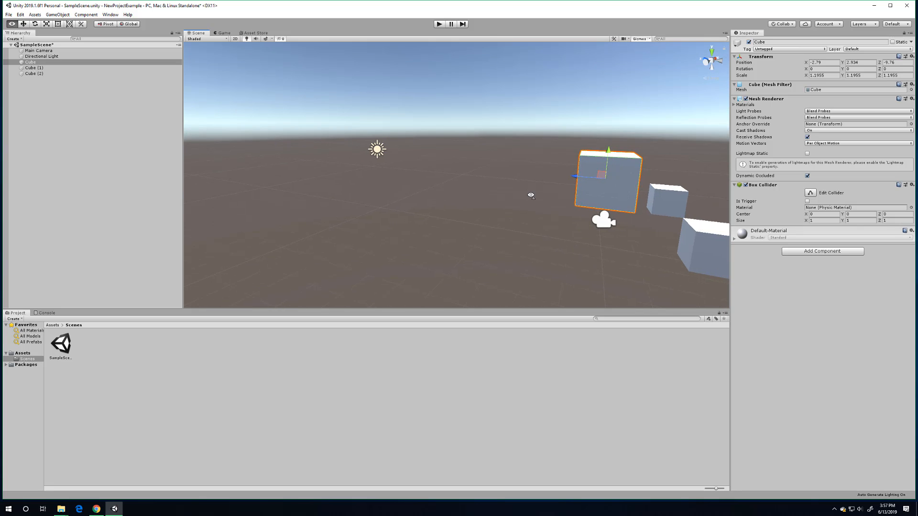
left_click_drag(530, 197, 790, 250, "alt")
left_click_drag(514, 200, 577, 207, "alt")
key("w")
right_click_drag(578, 206, 586, 283)
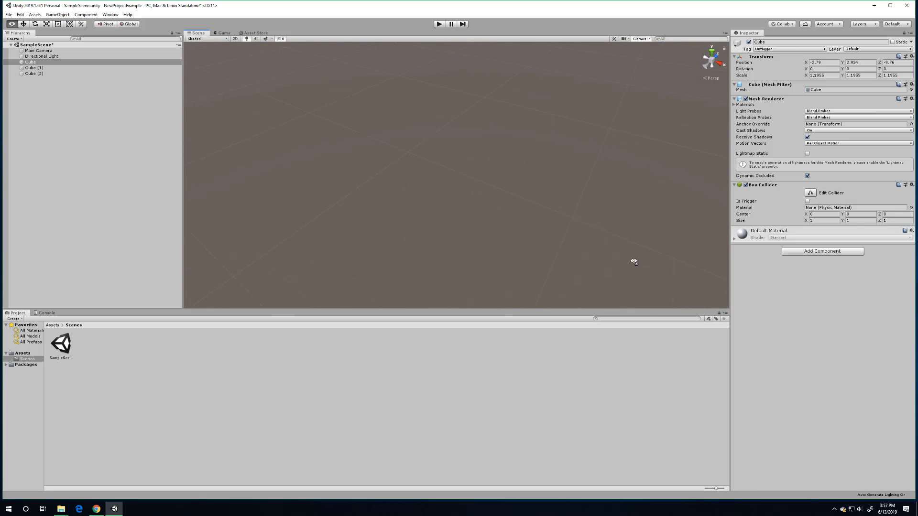
right_click_drag(633, 261, 448, 242)
key("w")
right_click_drag(564, 224, 510, 235)
Step: Move the scaled cube in front of the Main Camera, to about Z -0.77, and check the camera preview
left_click(456, 220)
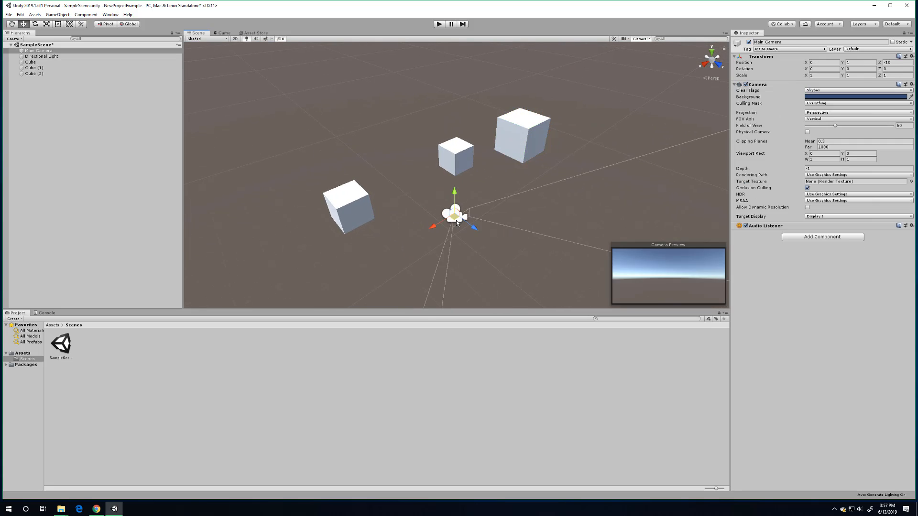
right_click_drag(449, 267, 598, 209)
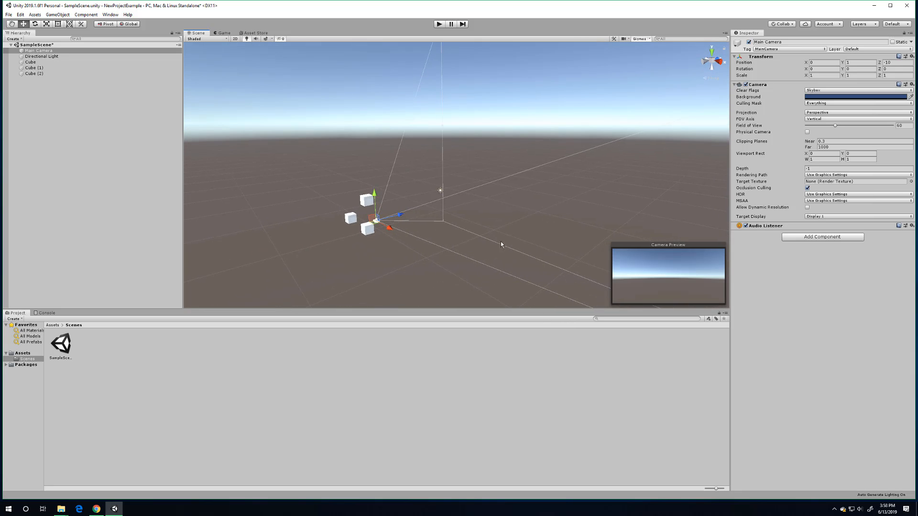
right_click_drag(501, 242, 425, 238)
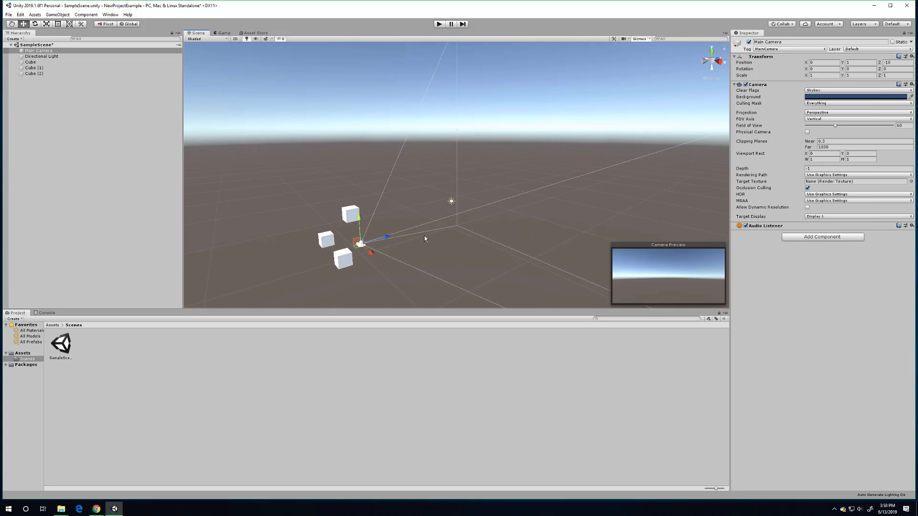
left_click(349, 216)
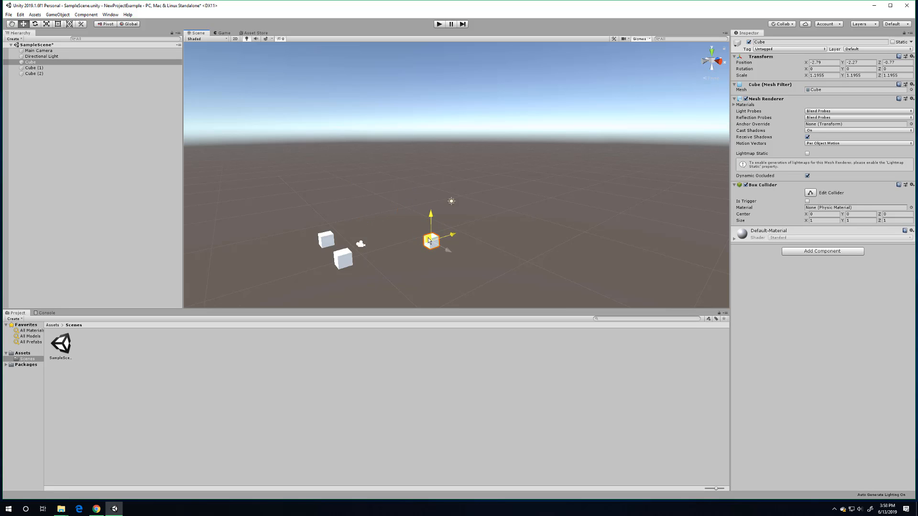
left_click(362, 244)
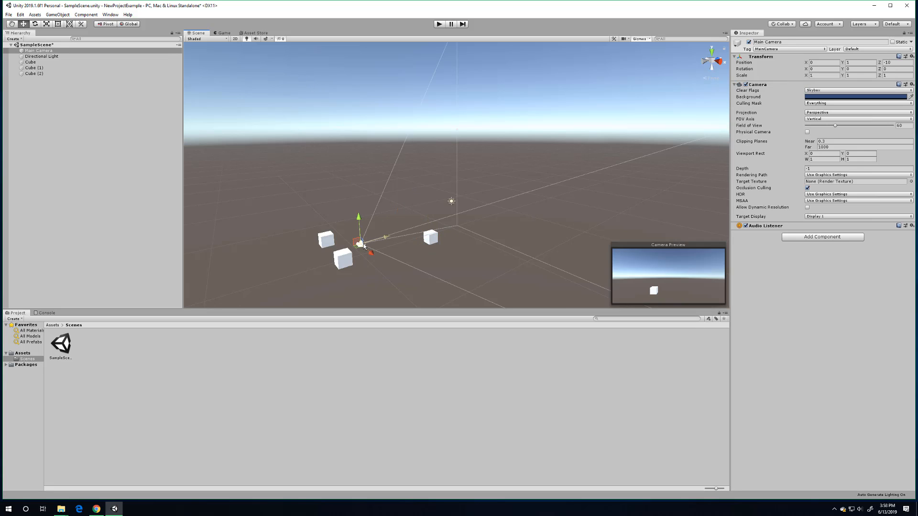
Step: Move the Main Camera backward along its Z axis to about -17.74 to bring all three cubes into its view
left_click(536, 163)
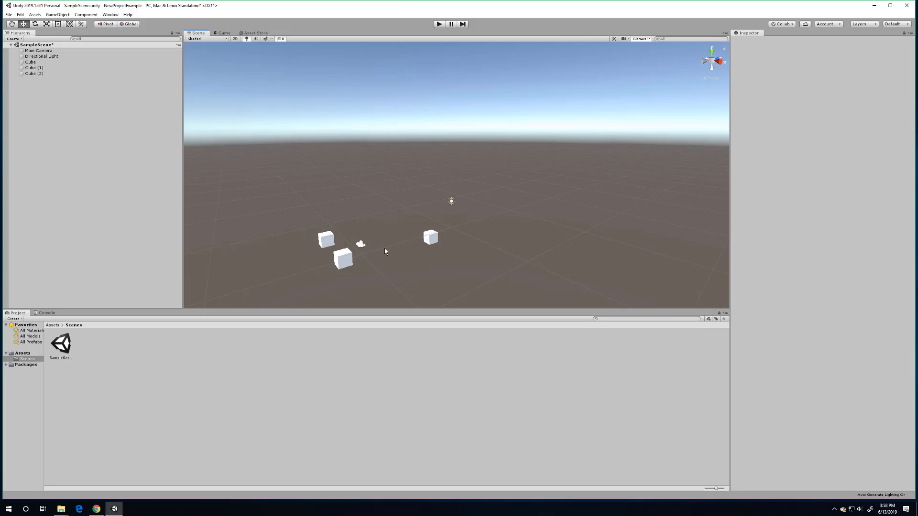
left_click(361, 246)
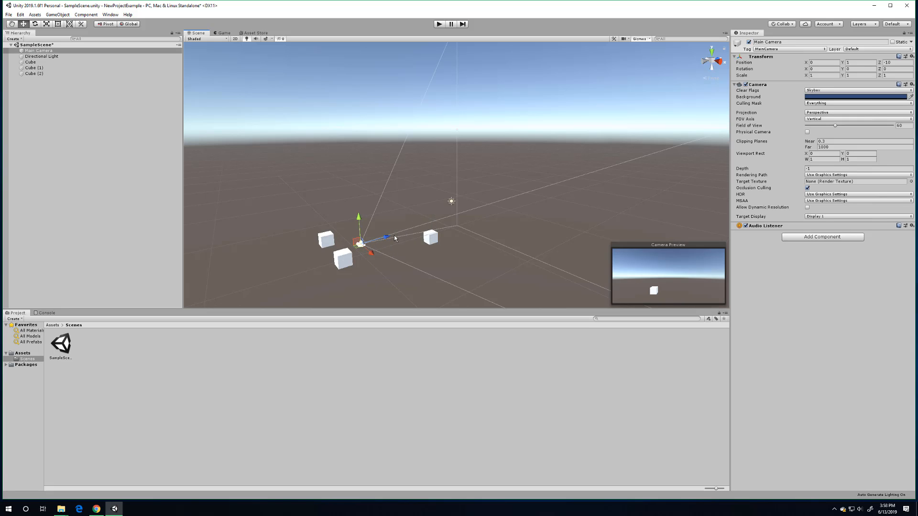
left_click_drag(337, 252, 300, 276)
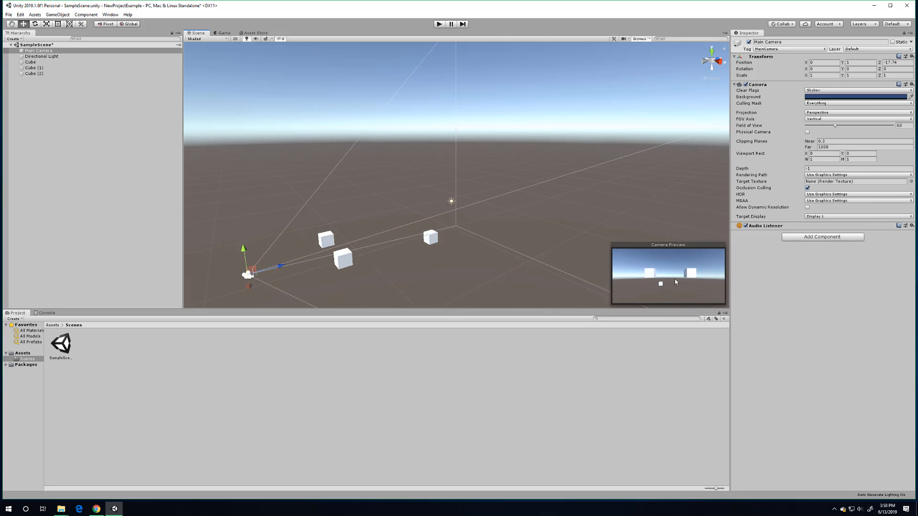
Step: Move the Main Camera to about X -2.85, Y 1.23, running the scene briefly to check the camera's view
left_click_drag(249, 250, 271, 238)
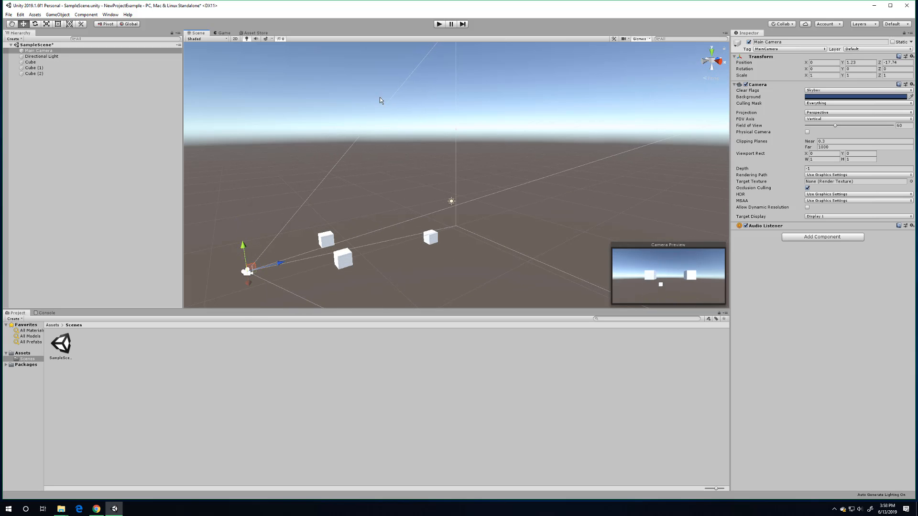
left_click(436, 25)
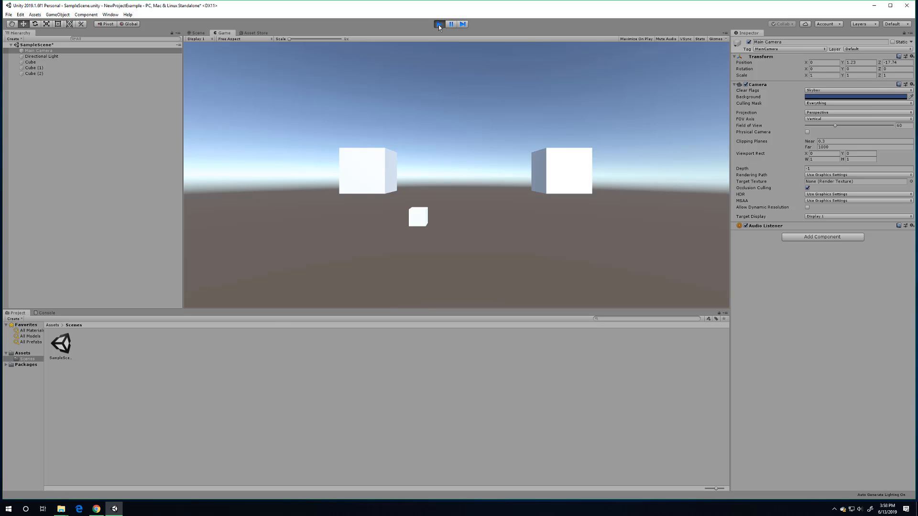
left_click(437, 25)
right_click_drag(367, 199, 344, 221)
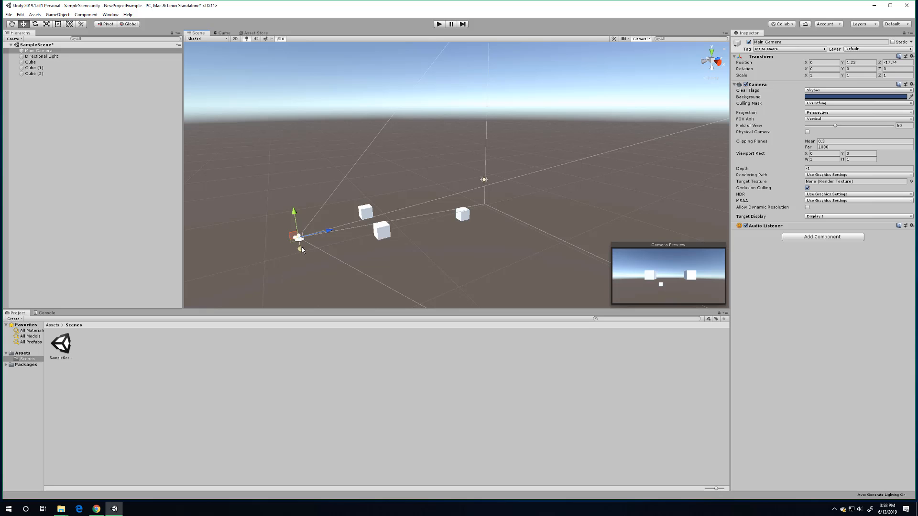
left_click_drag(302, 249, 426, 224)
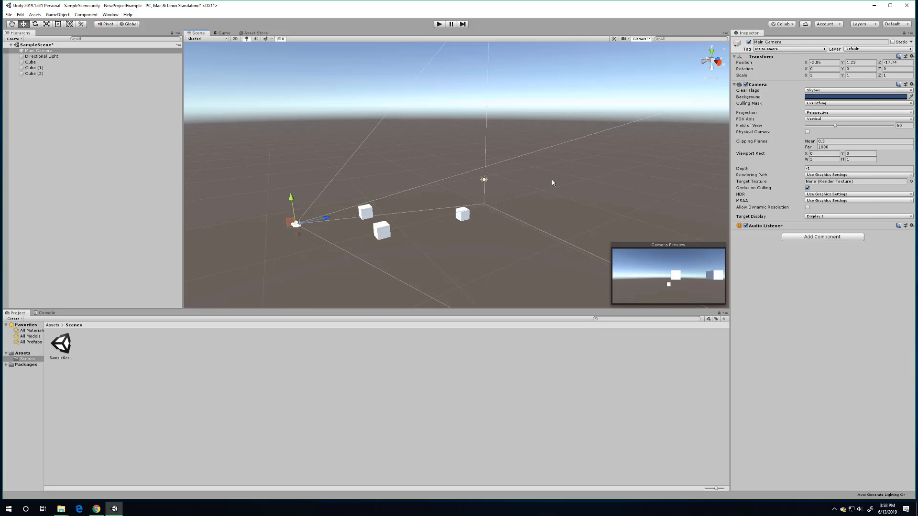
Step: Frame the cubes from the side in the Scene view and align the Main Camera with that view
right_click_drag(552, 180, 458, 199)
key("w")
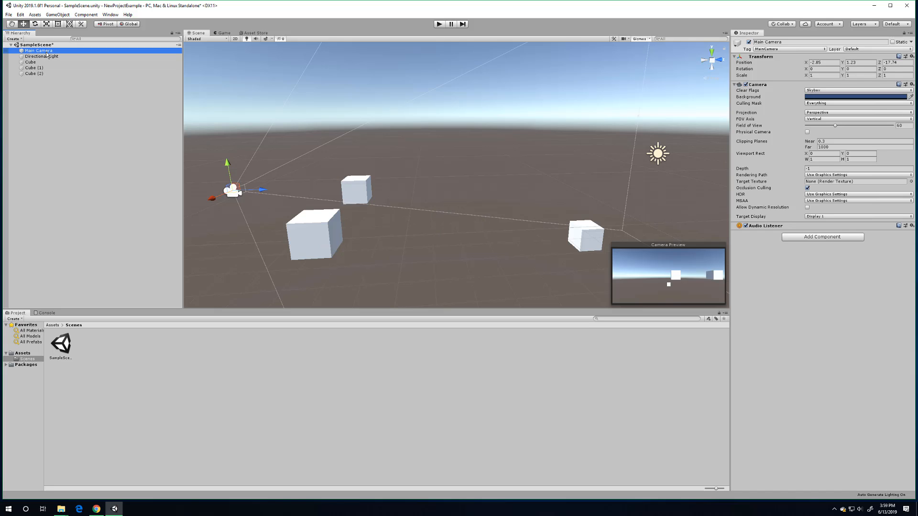
left_click(58, 15)
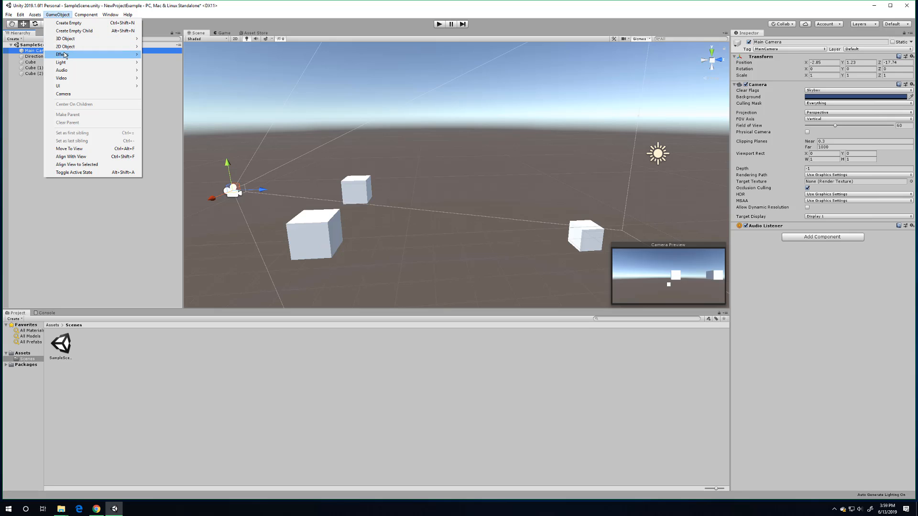
left_click(83, 159)
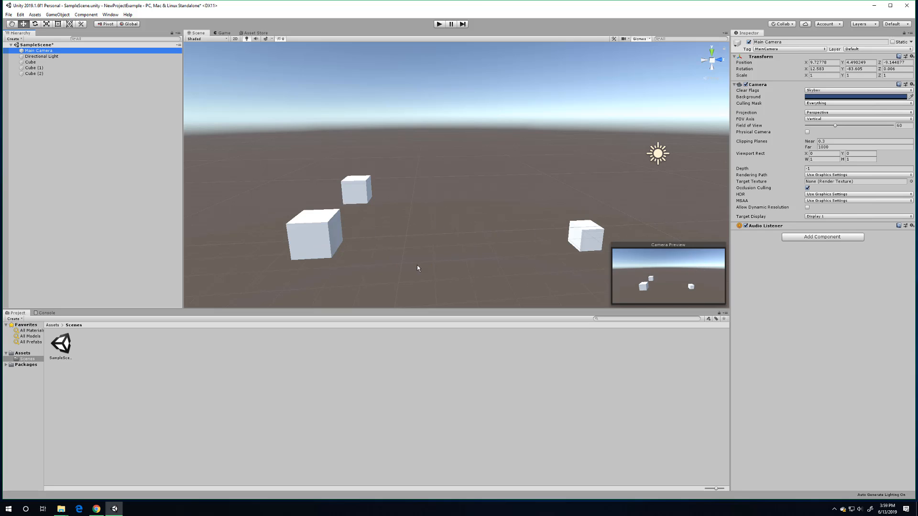
Step: Check the aligned Main Camera by comparing the Scene and Game views, and run and stop the scene
left_click_drag(397, 254, 539, 250, "alt")
right_click_drag(465, 226, 488, 227)
key("w")
key("a")
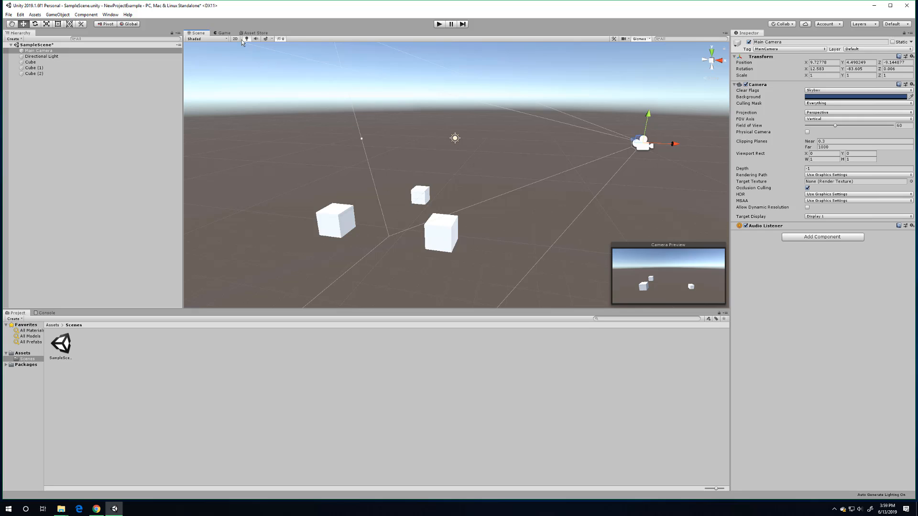
left_click(224, 33)
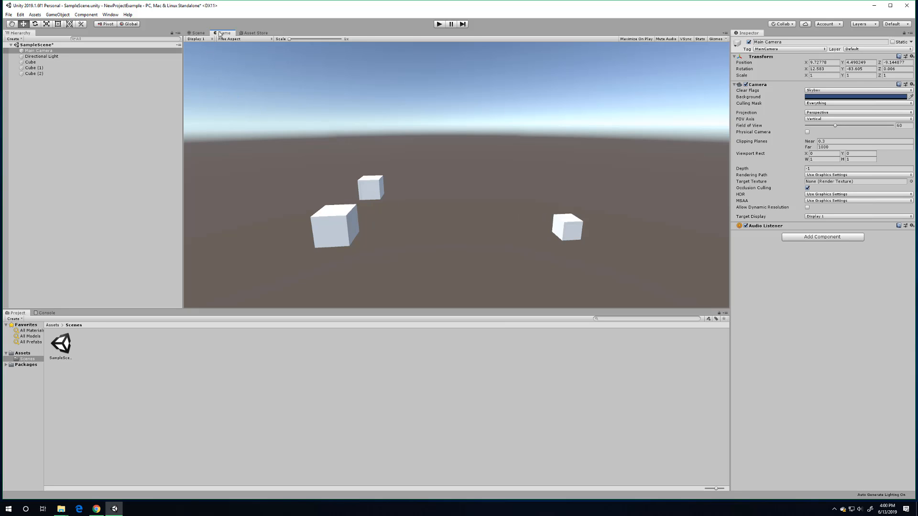
left_click(201, 33)
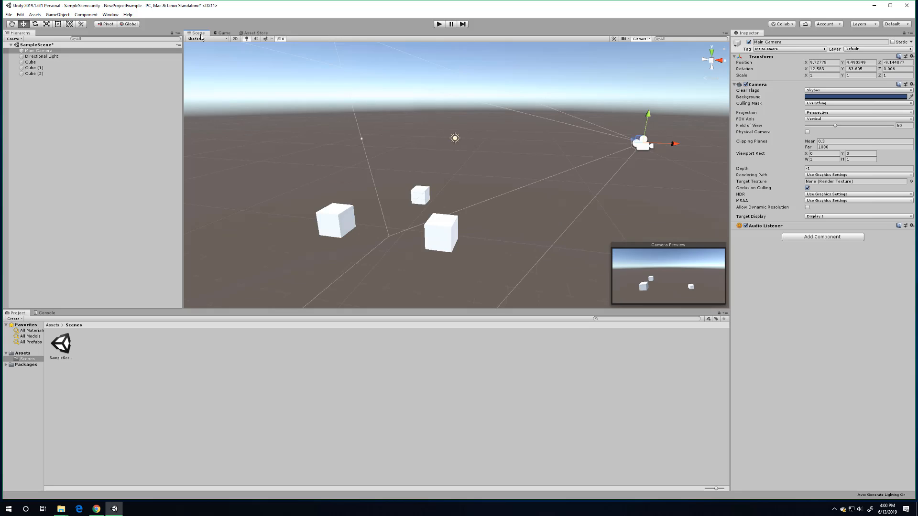
left_click(217, 33)
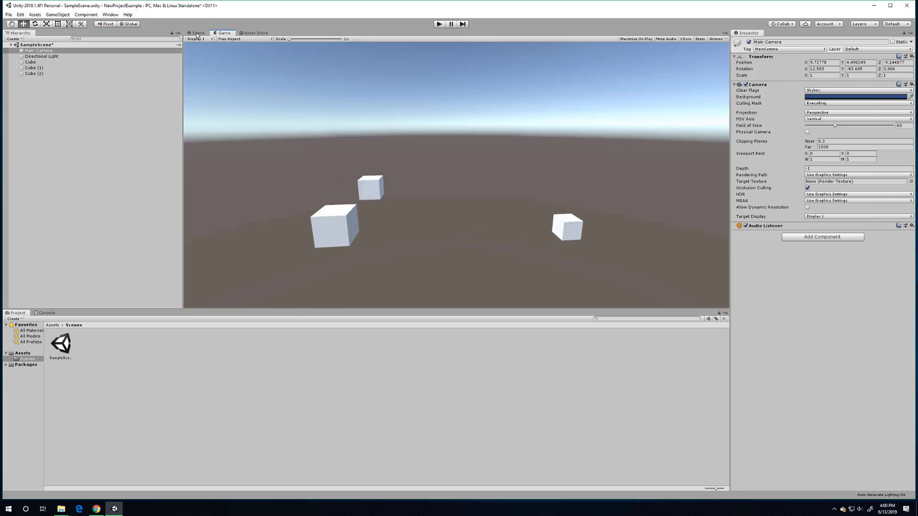
left_click(203, 33)
left_click(438, 25)
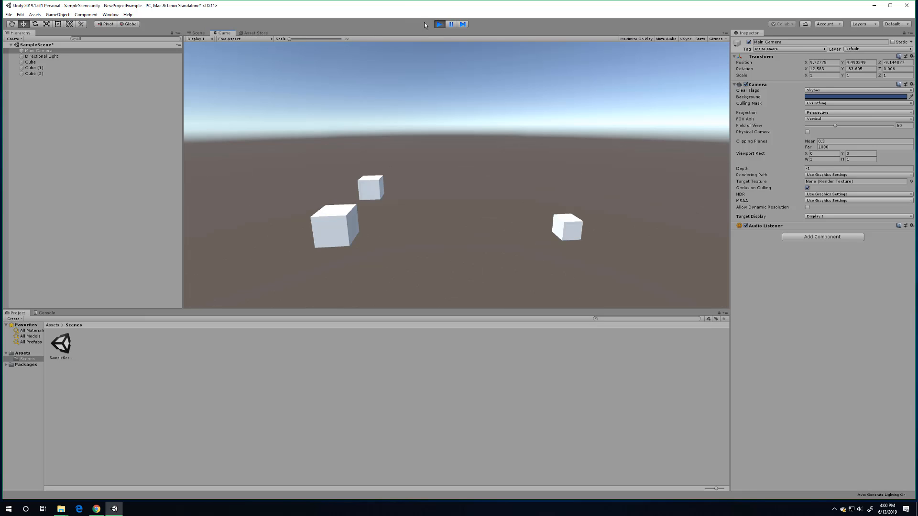
left_click(439, 24)
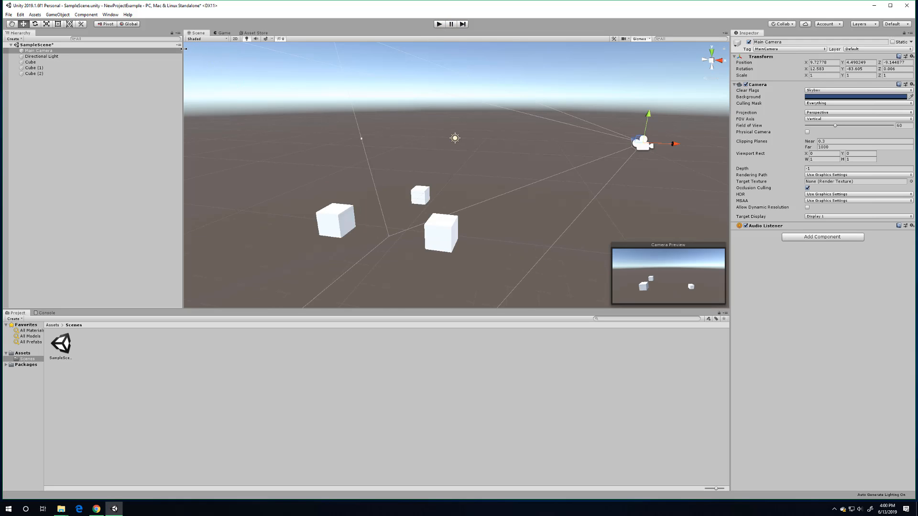
Step: Try docking the Game and Console views beside the Scene view, and restore the Default layout
left_click_drag(224, 33, 625, 219)
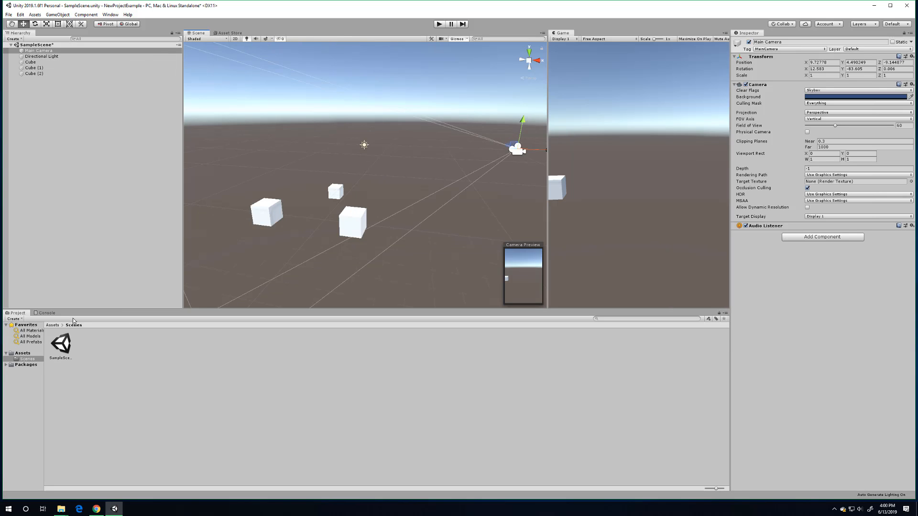
left_click_drag(46, 313, 281, 226)
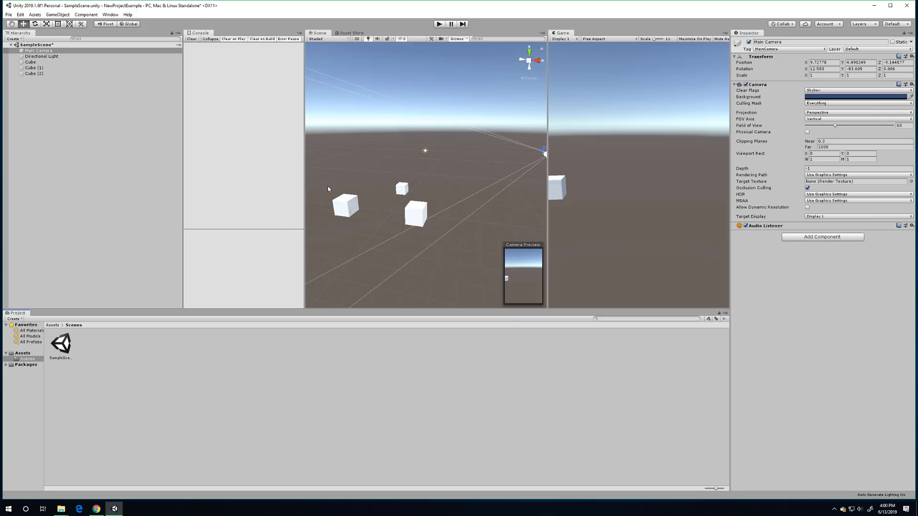
left_click(888, 24)
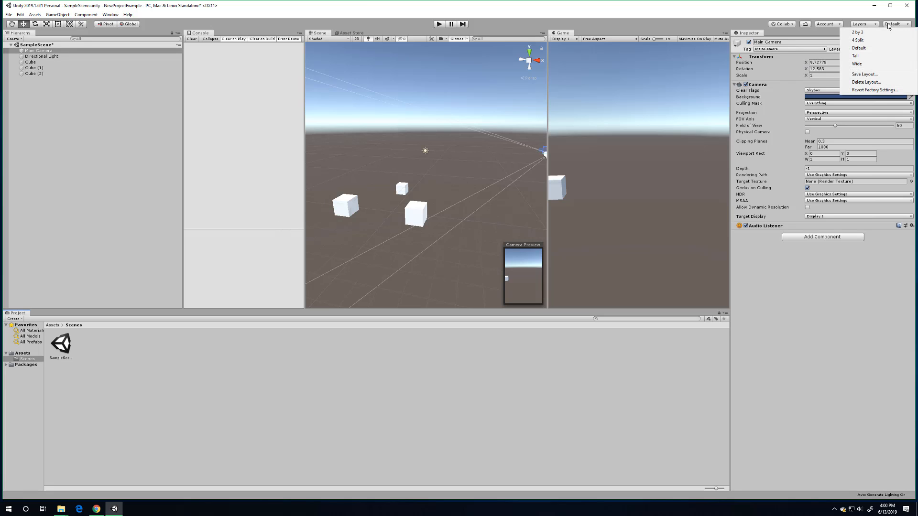
left_click(872, 49)
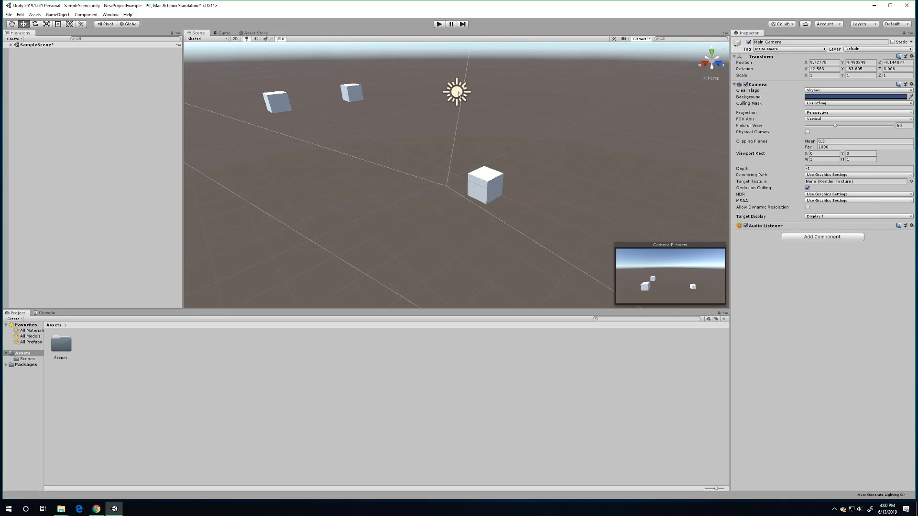
Step: Save the SampleScene scene
left_click(8, 14)
left_click(26, 42)
mouse_move(363, 178)
right_mouse_down()
mouse_move(373, 141)
mouse_move(355, 163)
right_mouse_up()
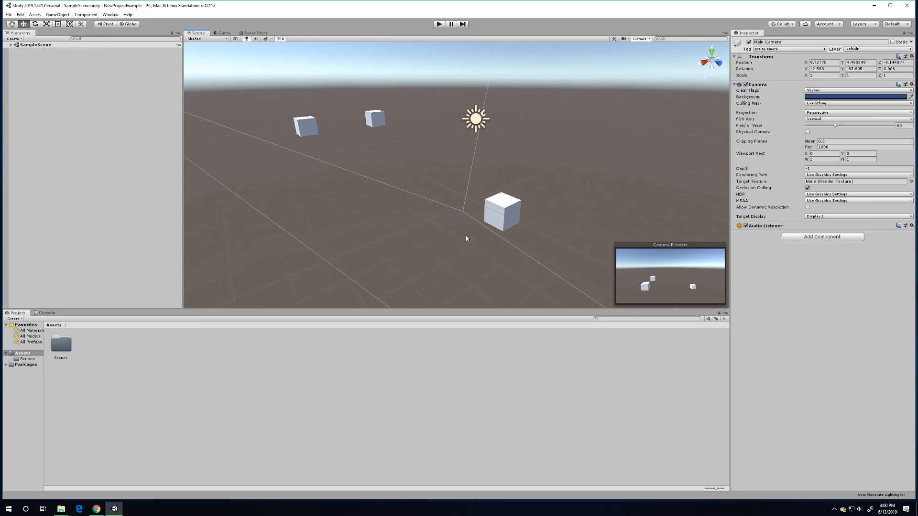
right_click_drag(480, 226, 511, 218)
key("s")
key("a")
key("w")
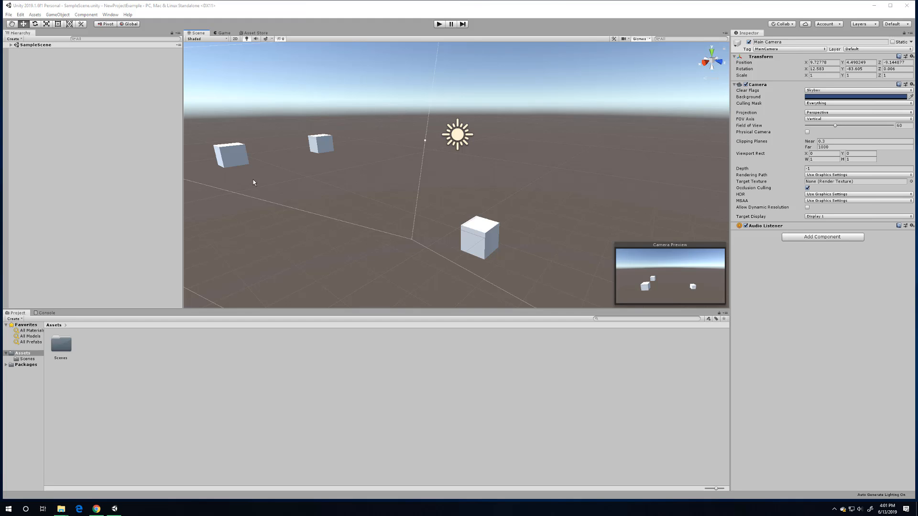
Step: Expand and collapse SampleScene in the Hierarchy to examine the objects it contains, leaving it expanded
left_click(11, 45)
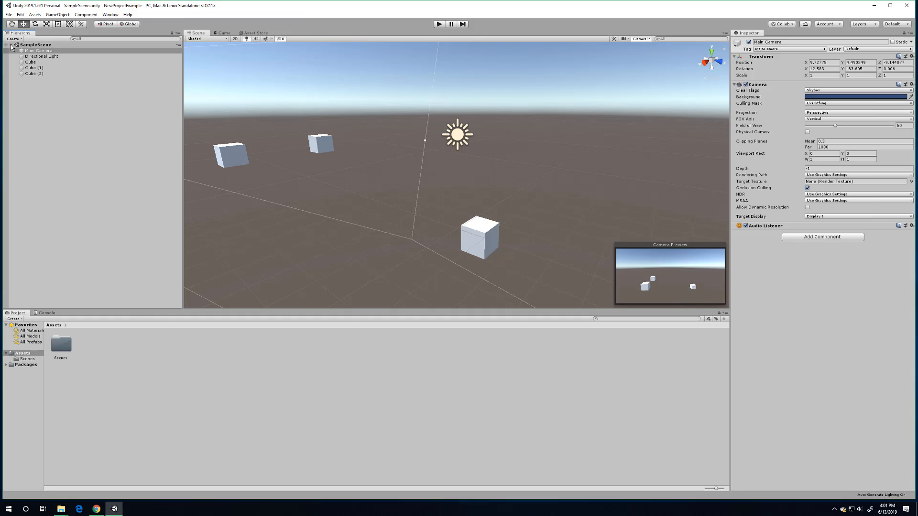
left_click(17, 46)
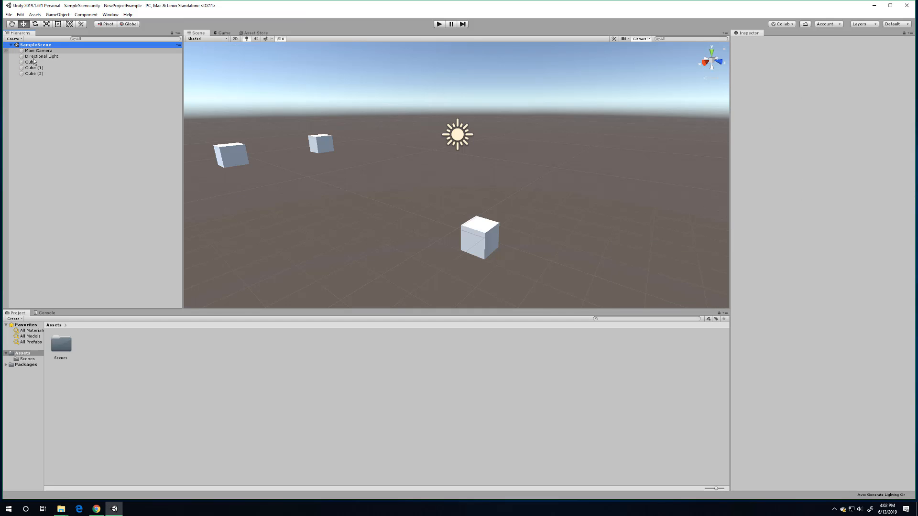
left_click(11, 46)
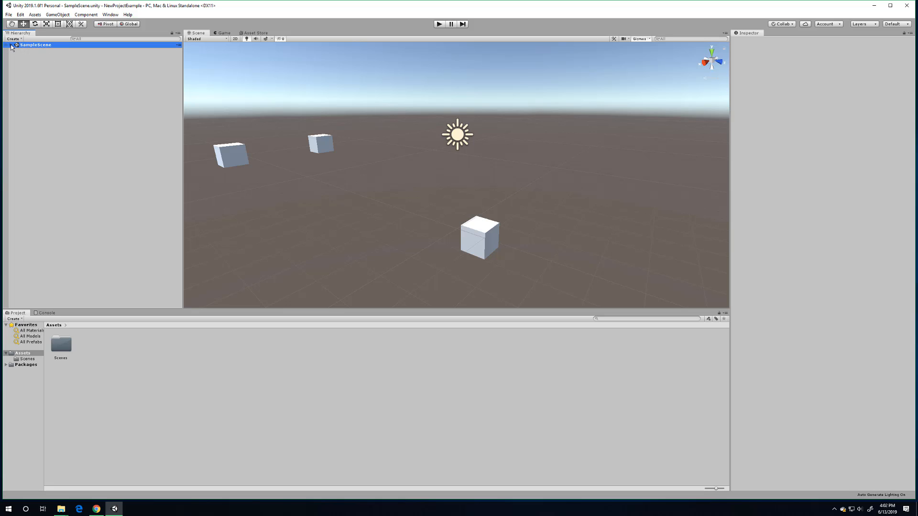
left_click(12, 46)
left_click(11, 45)
left_click(11, 45)
left_click(11, 45)
left_click(11, 45)
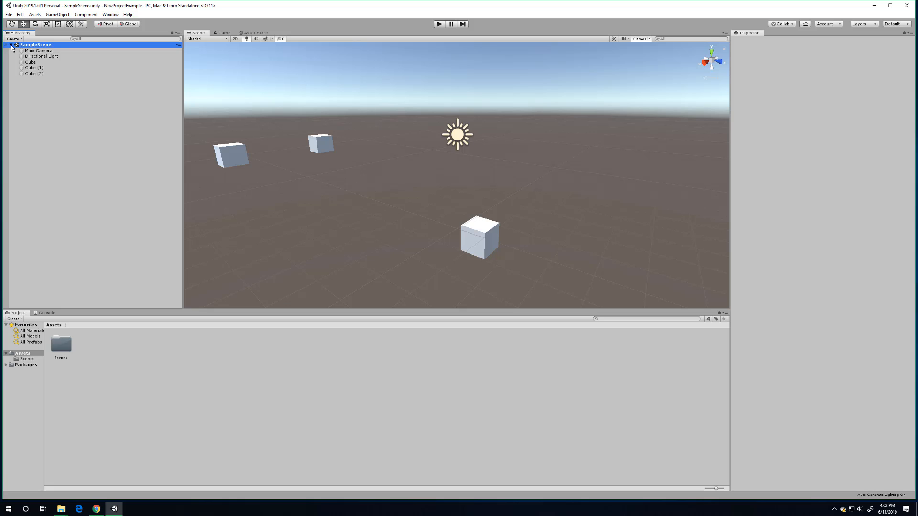
left_click(11, 46)
left_click(11, 46)
Step: Create a new folder in the project's Assets folder
left_click(6, 354)
left_click(7, 354)
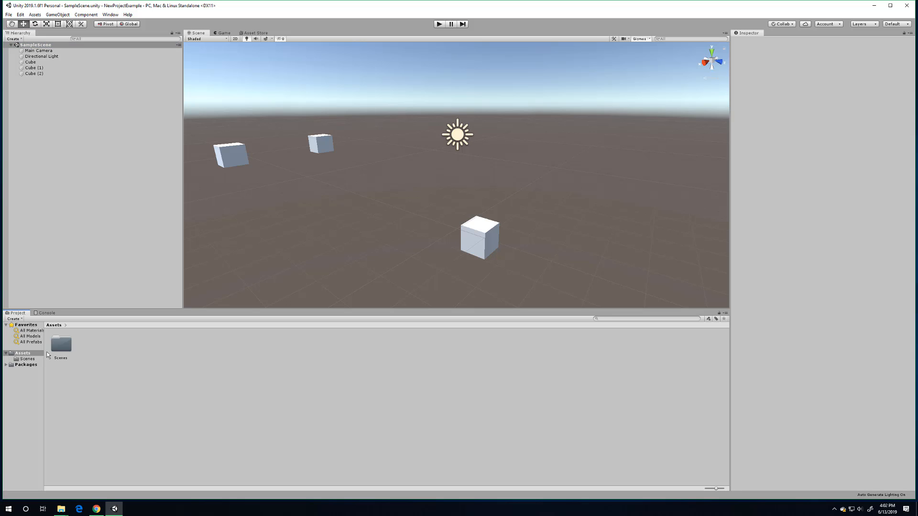
right_click(103, 359)
right_click(90, 365)
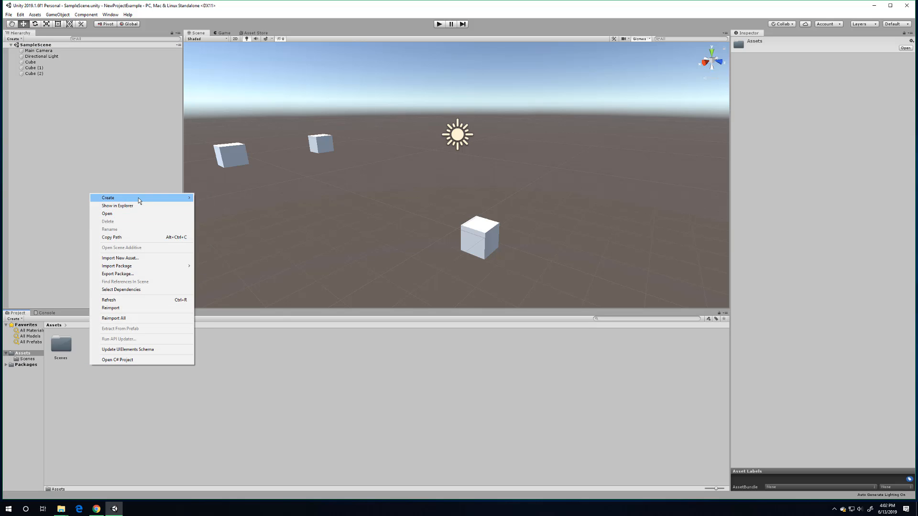
mouse_move(140, 201)
left_click(206, 197)
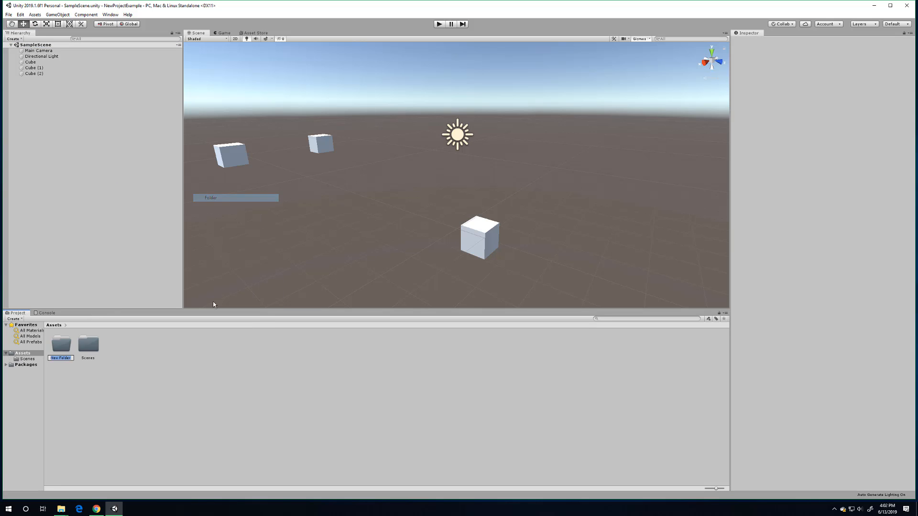
Step: Examine the Assets folder tree, viewing the contents of New Folder and Scenes, and return to Assets
left_click(6, 354)
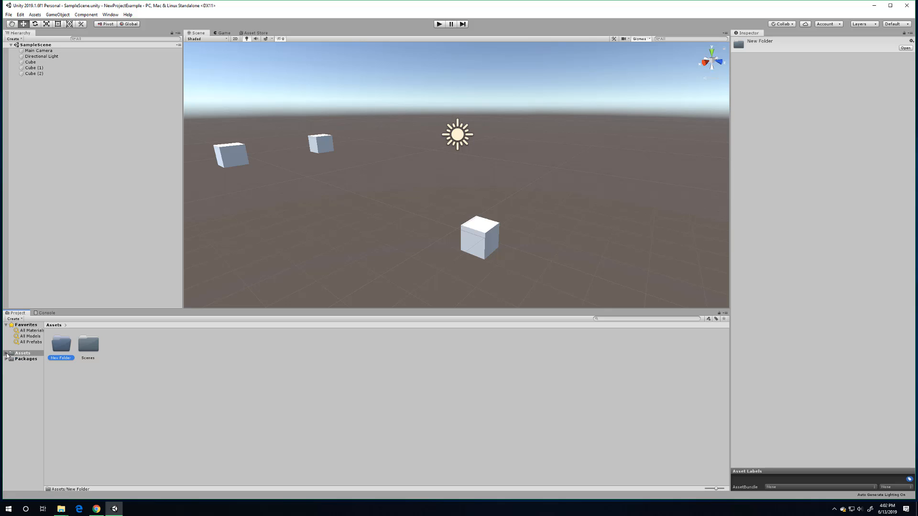
left_click(6, 354)
left_click(6, 354)
left_click(6, 354)
left_click(6, 355)
left_click(6, 354)
left_click(29, 359)
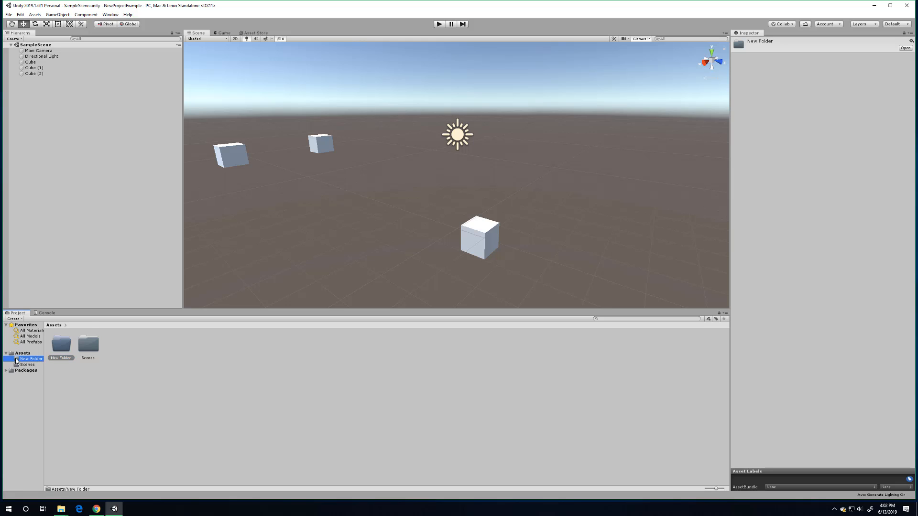
left_click(21, 365)
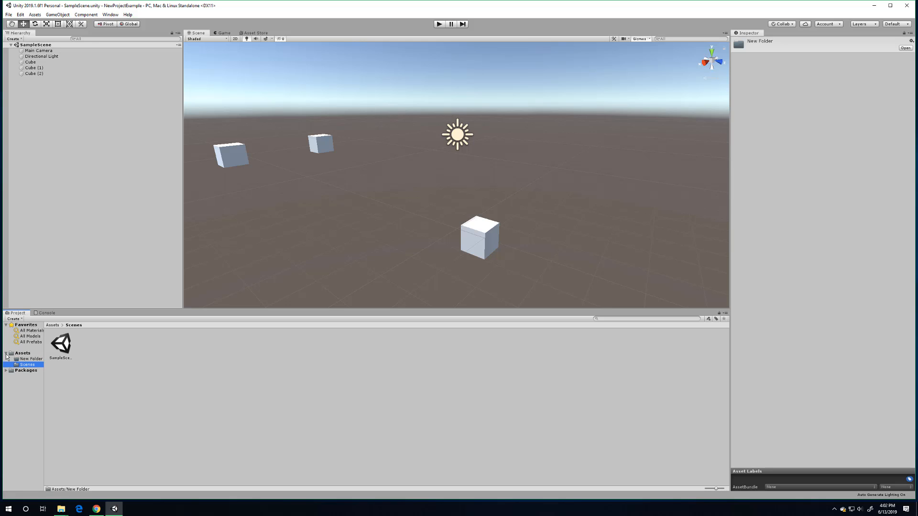
left_click(6, 354)
left_click(6, 354)
left_click(22, 354)
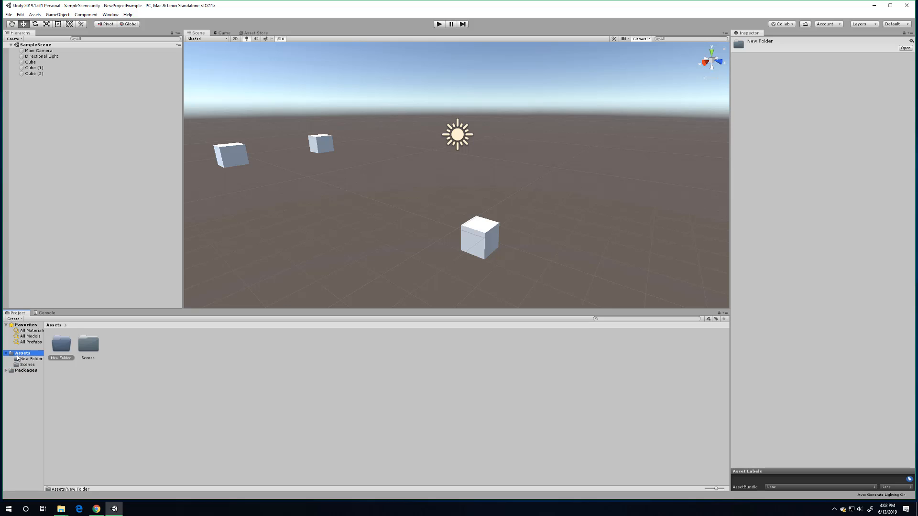
Step: Look through the project's Packages folder, including com.unity.ads, and return to the Assets folder
left_click(12, 372)
left_click(7, 371)
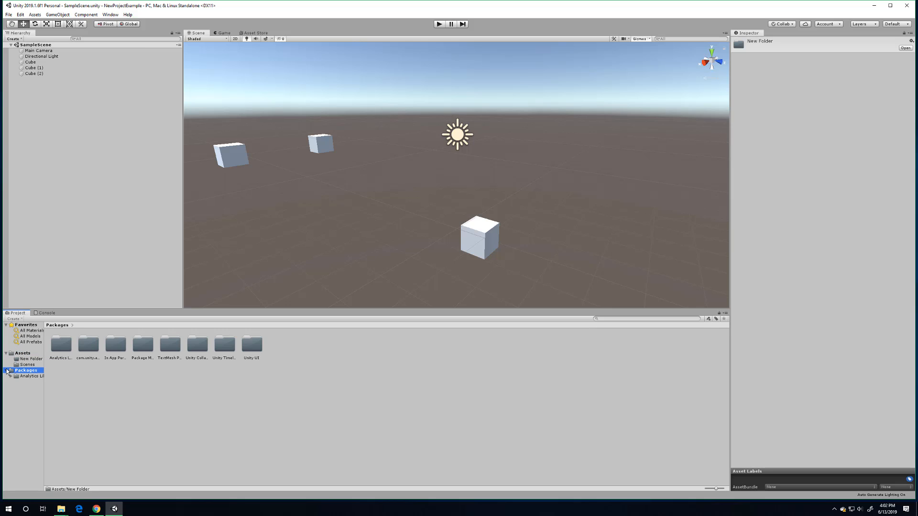
left_click(6, 371)
left_click(244, 398)
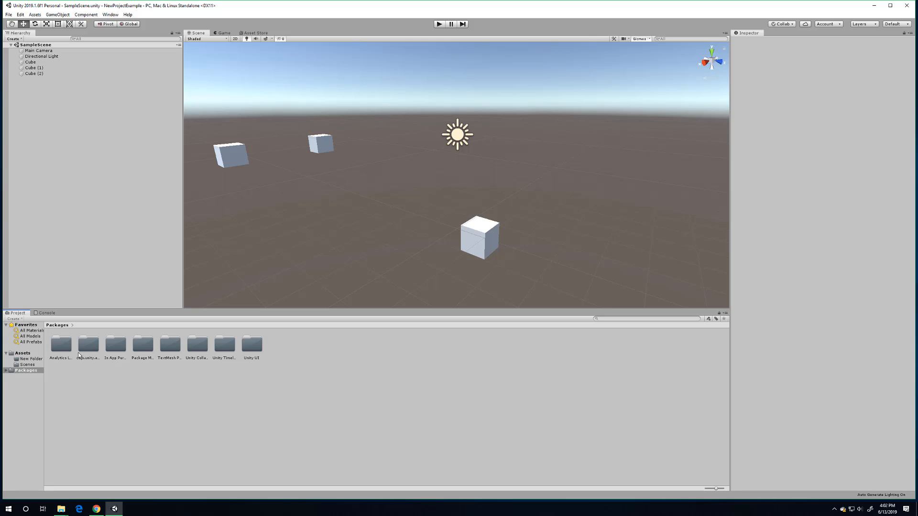
left_click(92, 347)
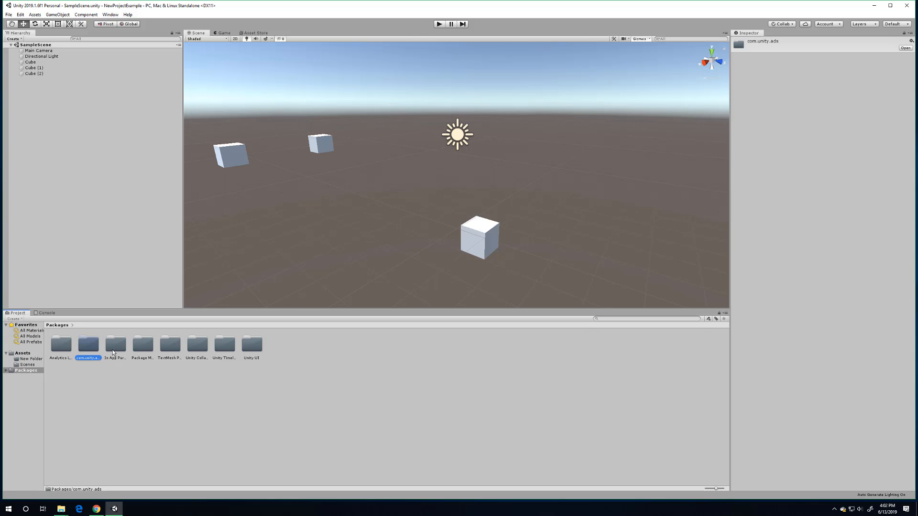
left_click(115, 379)
left_click(23, 353)
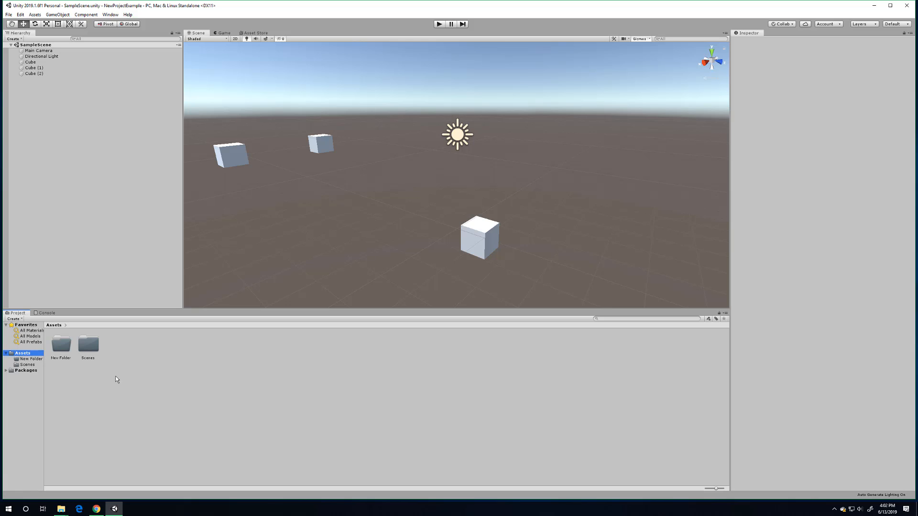
left_click(153, 371)
Step: Move Cube (1) back and forth along the Z axis in the scene, leaving its Z position at about -4.32
left_click(28, 62)
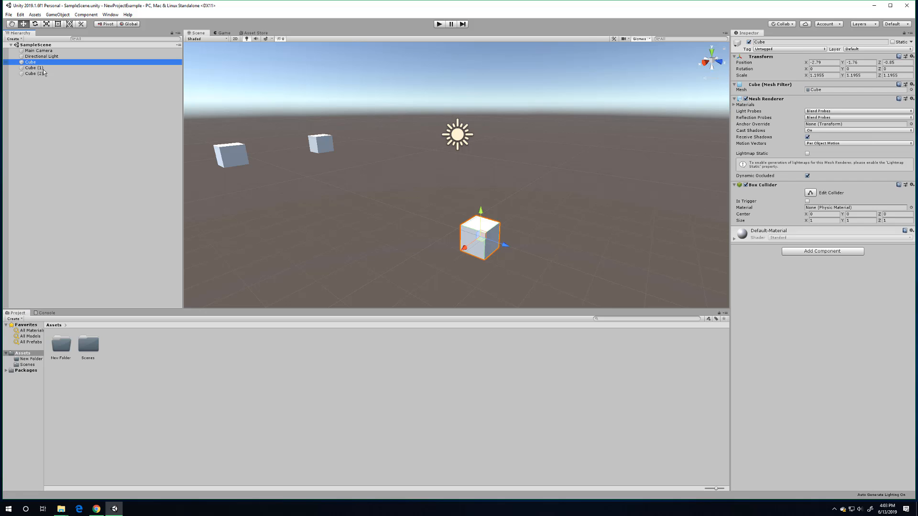
left_click(328, 144)
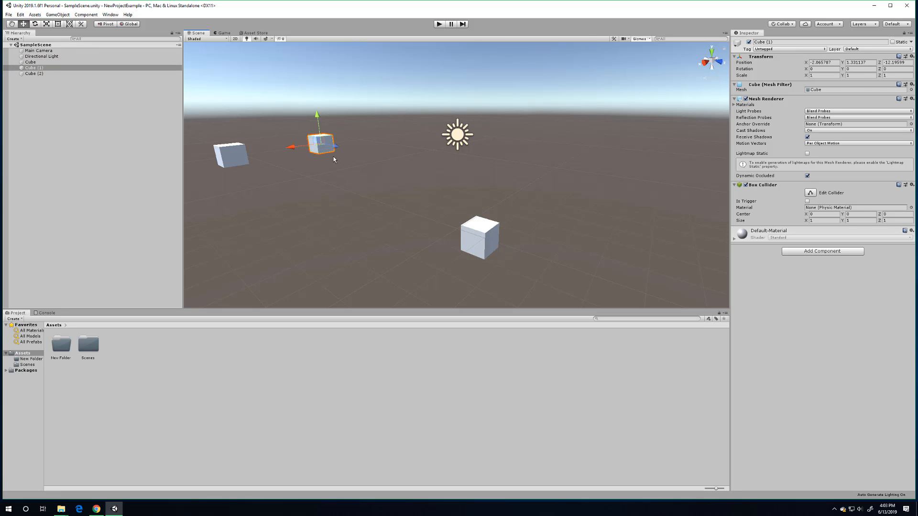
left_click_drag(336, 147, 391, 175)
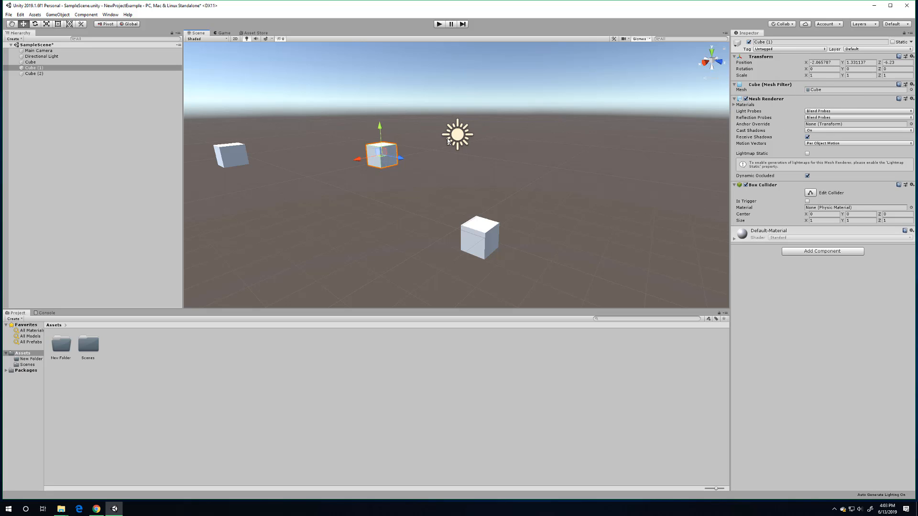
left_click_drag(403, 160, 433, 171)
left_click_drag(449, 180, 433, 178)
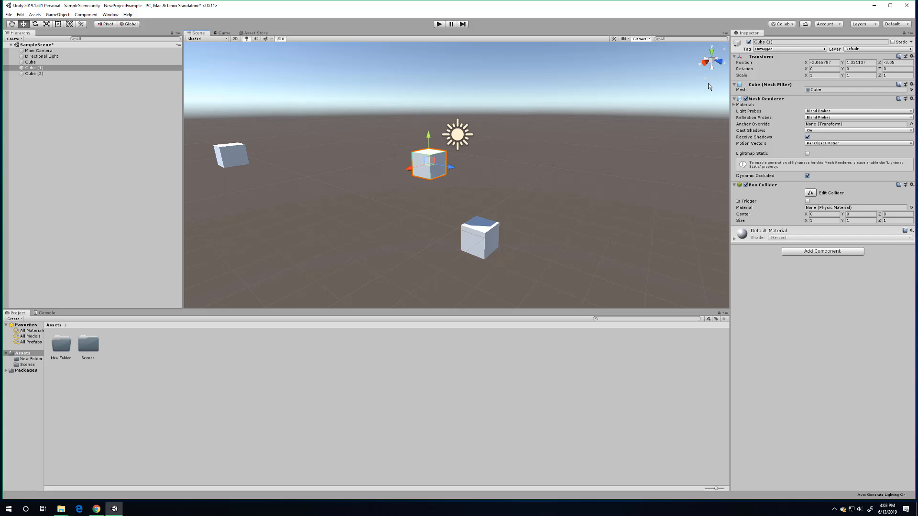
right_click_drag(690, 125, 643, 138)
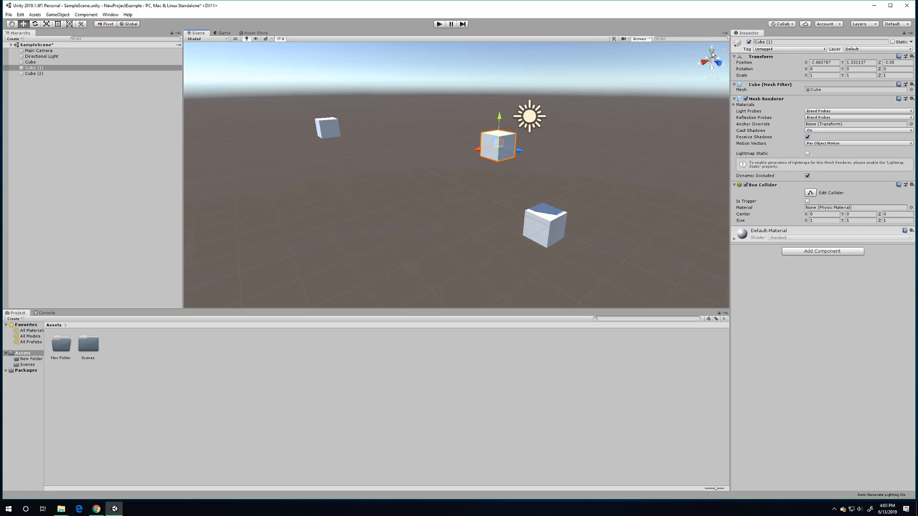
right_click_drag(613, 167, 638, 156)
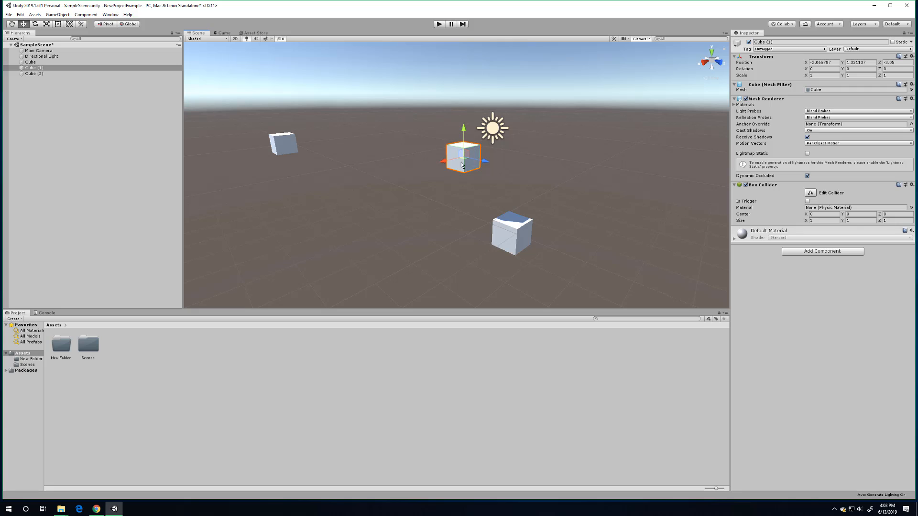
mouse_move(484, 164)
left_mouse_down()
mouse_move(509, 173)
mouse_move(466, 150)
mouse_move(483, 153)
left_mouse_up()
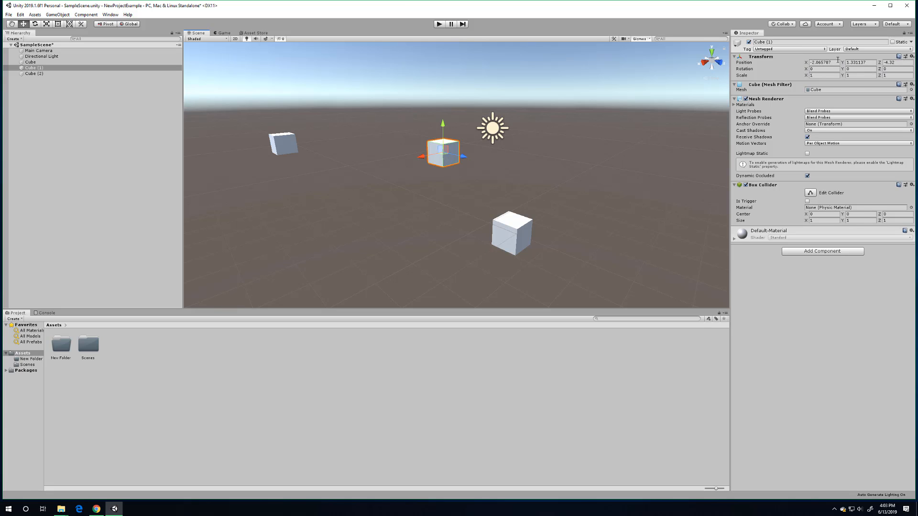
Step: Set Cube (1)'s Z position to 1, shift the cube along Z in the scene, and set Z to 1 again
left_click(884, 62)
type("1")
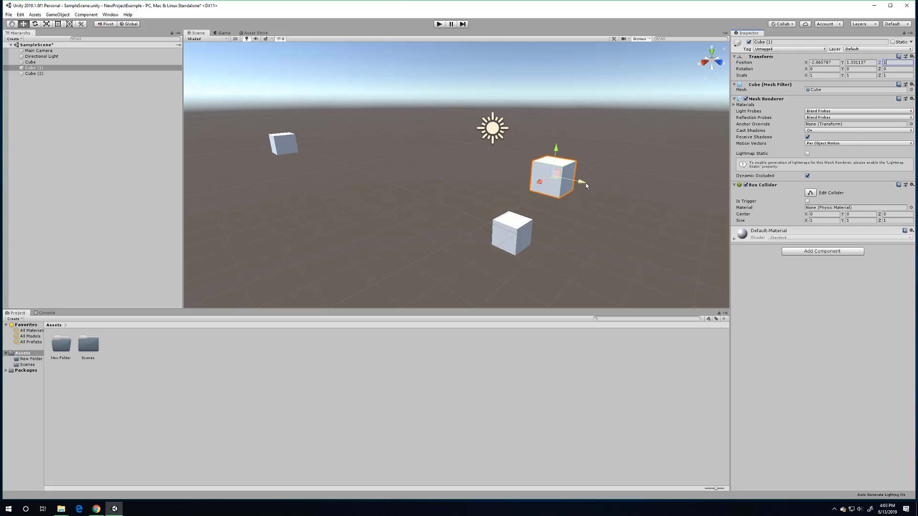
left_click_drag(586, 183, 528, 170)
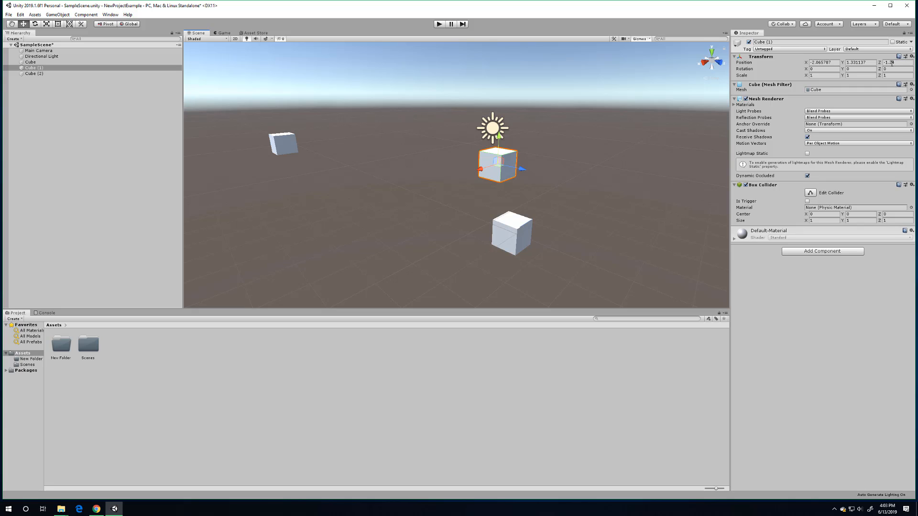
left_click(892, 62)
type("1")
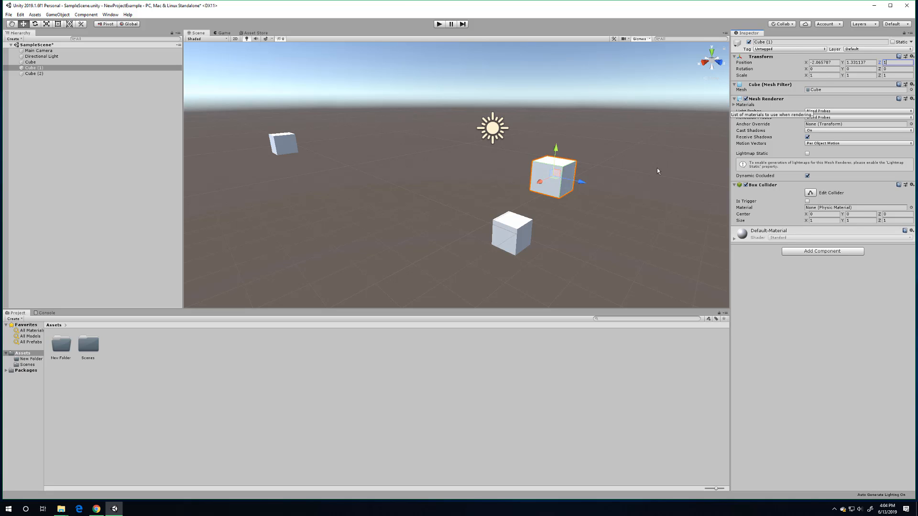
Step: Scrub Cube (1)'s X position value up and down, leaving it at about -29.77, and bring the cube into view
left_click(810, 63)
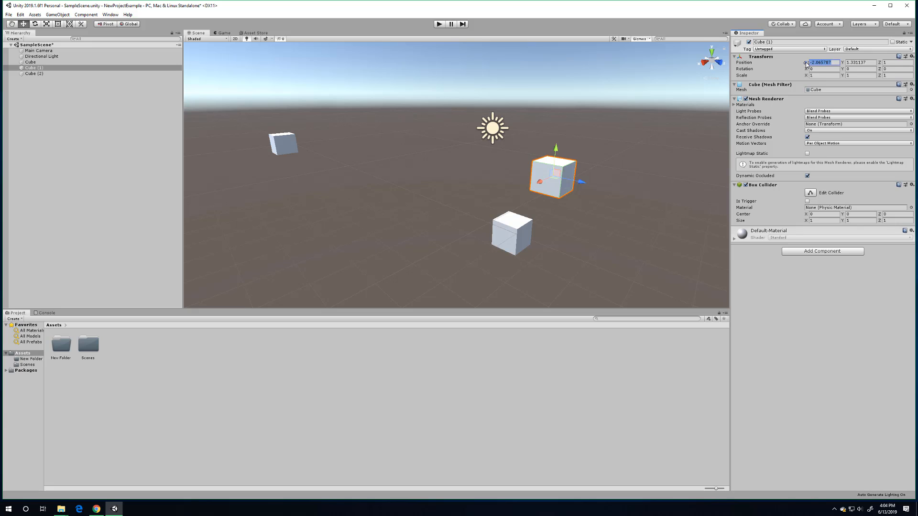
left_click(806, 63)
mouse_move(806, 63)
left_mouse_down()
mouse_move(787, 68)
mouse_move(853, 76)
mouse_move(790, 80)
mouse_move(808, 69)
left_mouse_up()
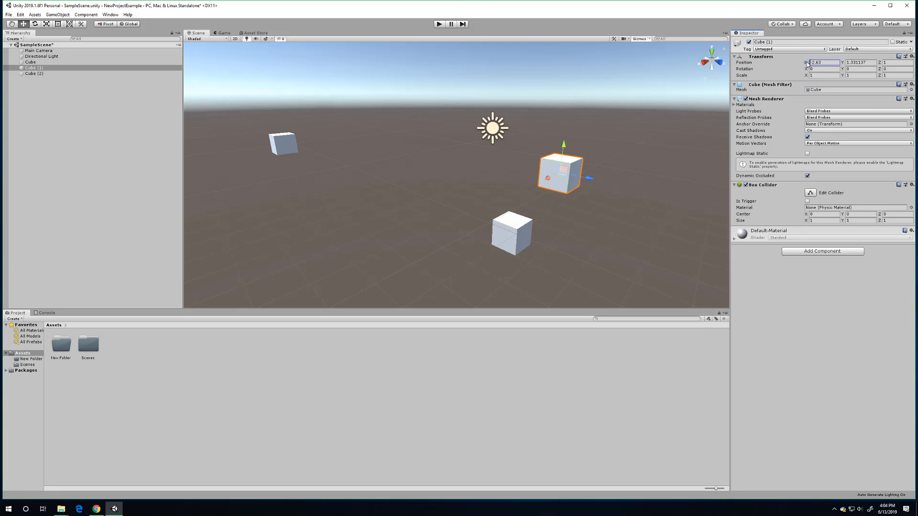
left_click_drag(808, 62, 25, 65)
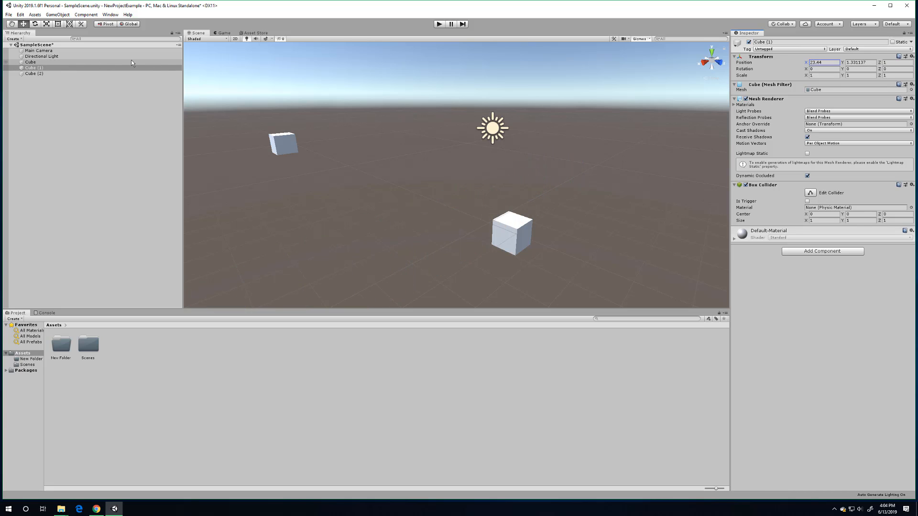
left_click_drag(131, 59, 285, 30)
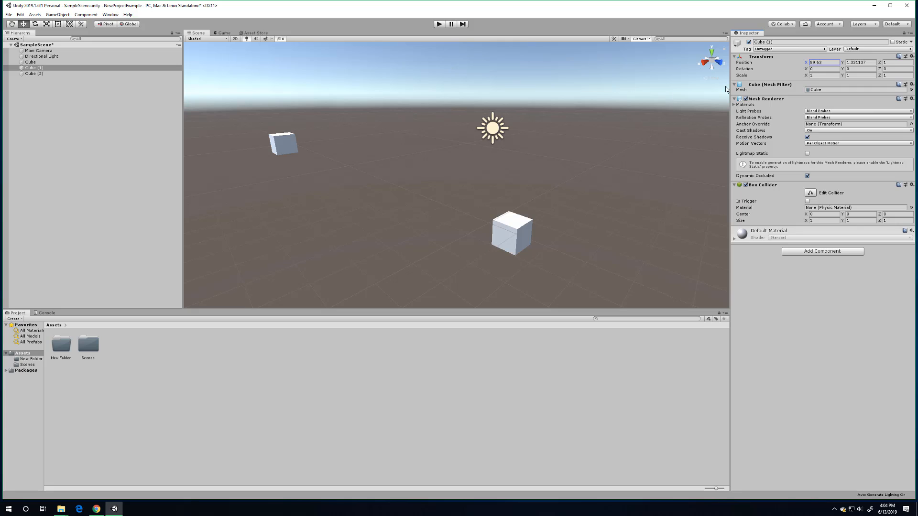
left_click_drag(724, 86, 802, 96)
left_click_drag(702, 70, 580, 125)
right_click_drag(375, 197, 401, 201)
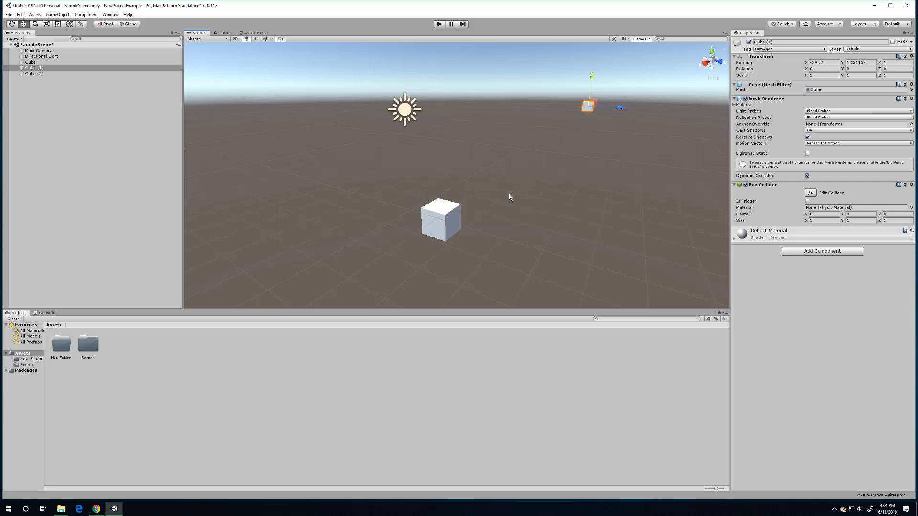